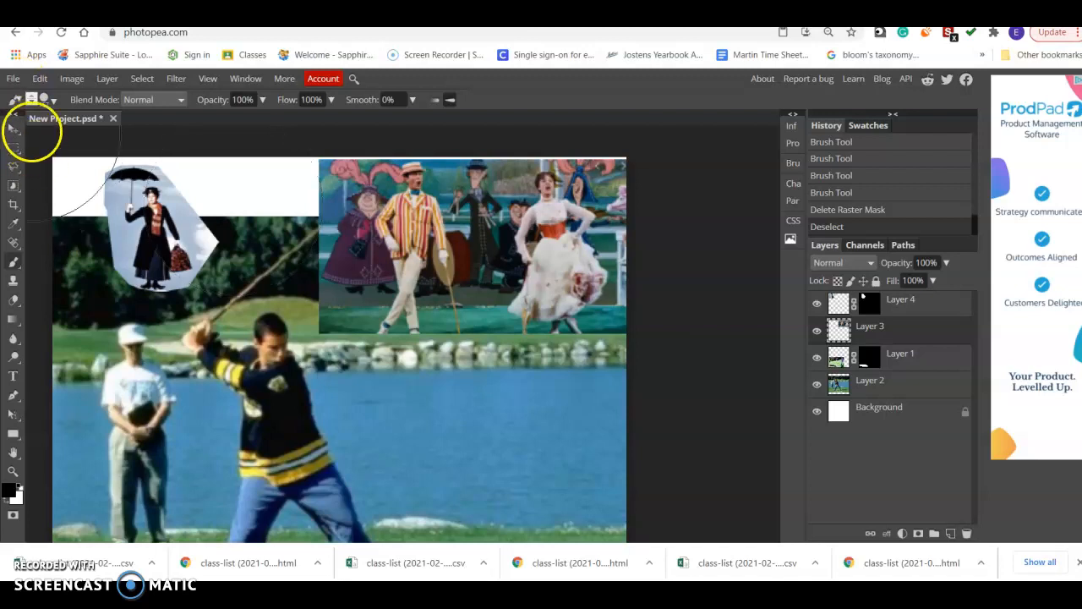
- Try clearing a rectangular area with a 25 px feather from the middle of the Layer 3 picture
right_click(12, 166)
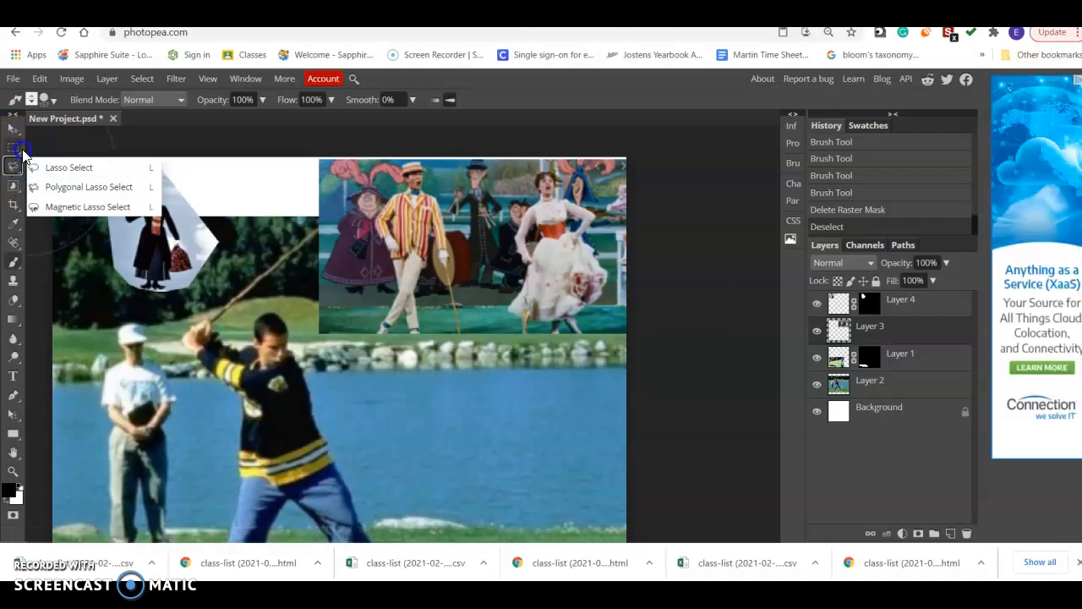
click(15, 149)
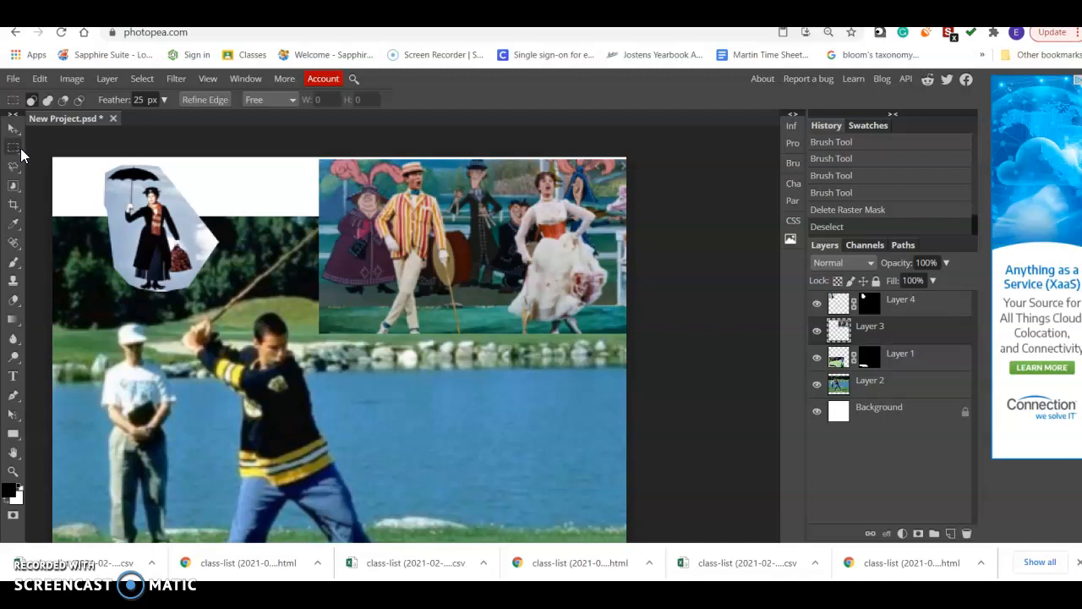
click(18, 149)
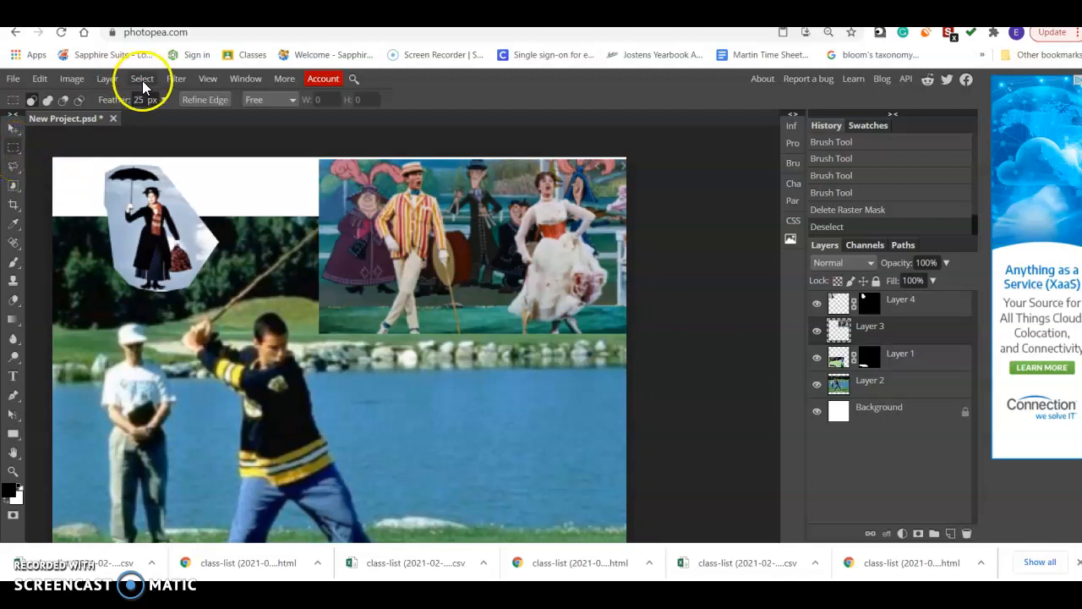
drag(337, 162, 607, 327)
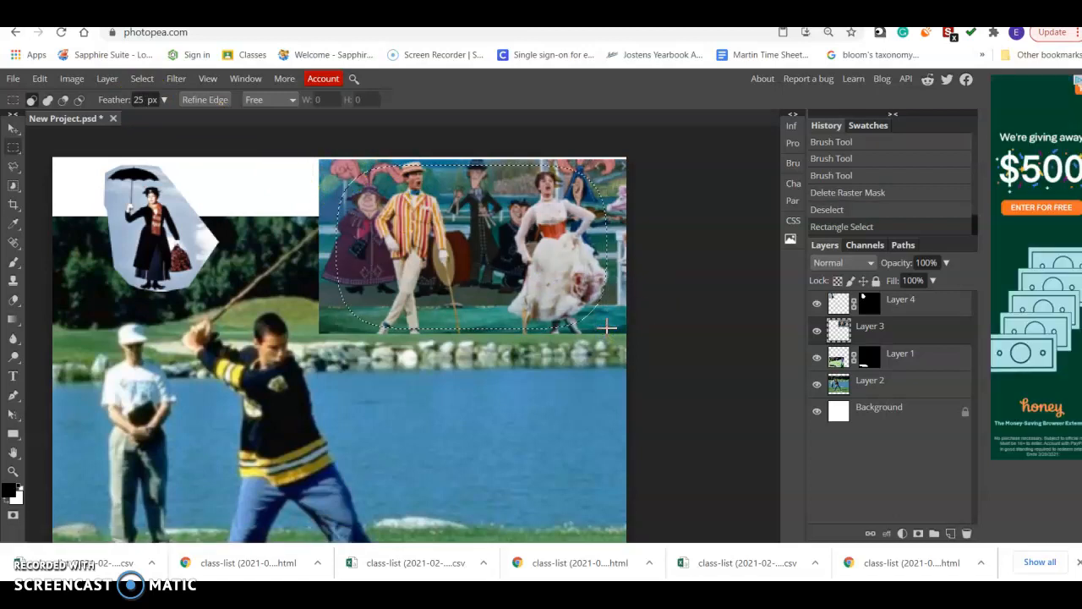
key(Delete)
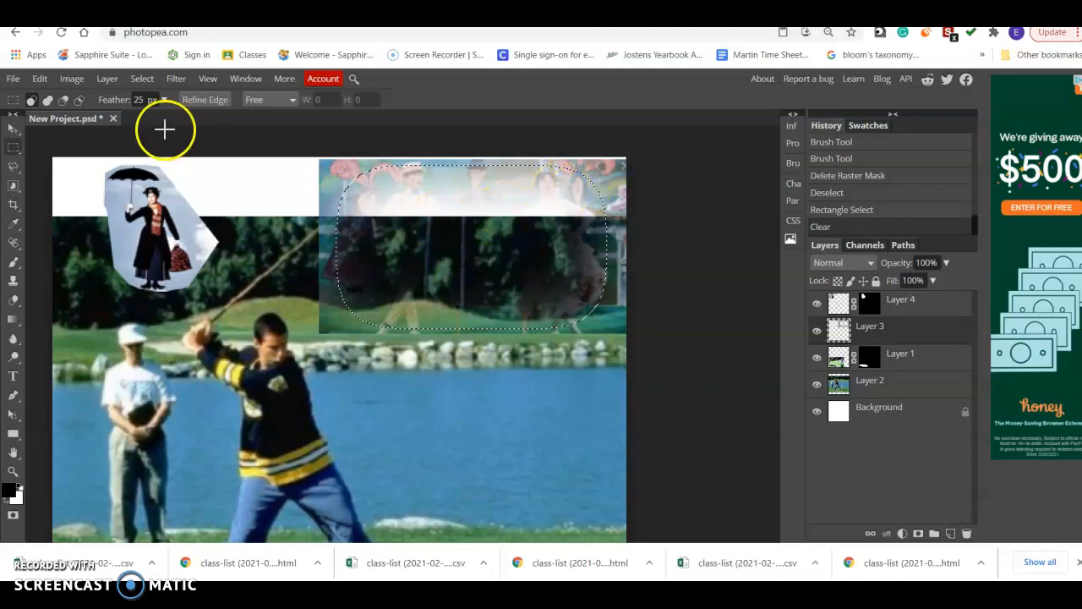
click(40, 78)
click(48, 97)
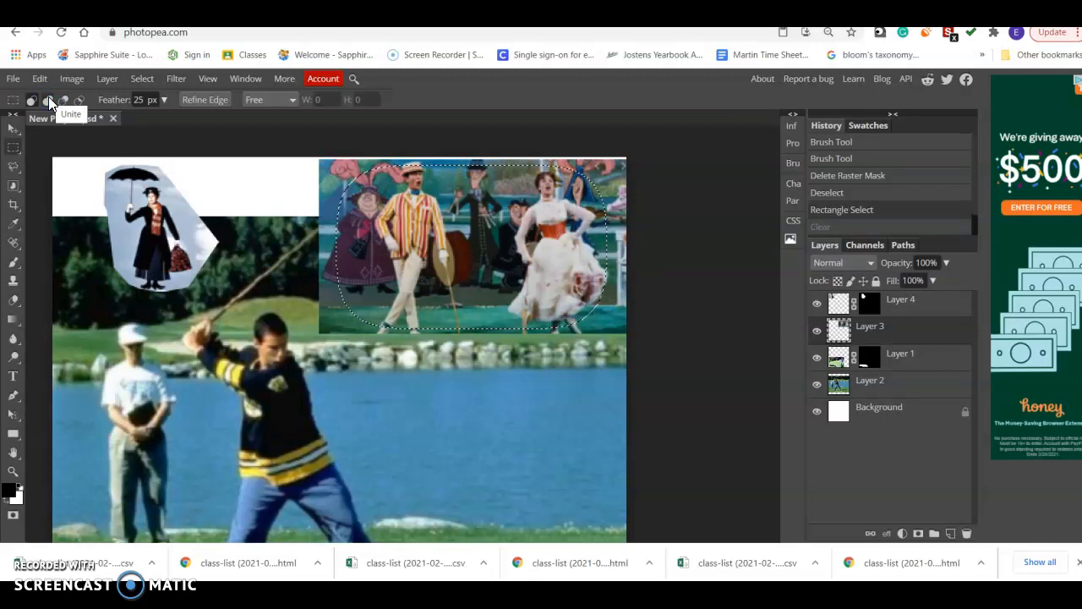
- Invert the rectangular selection and clear the picture's outer edges on Layer 3 three times
click(140, 78)
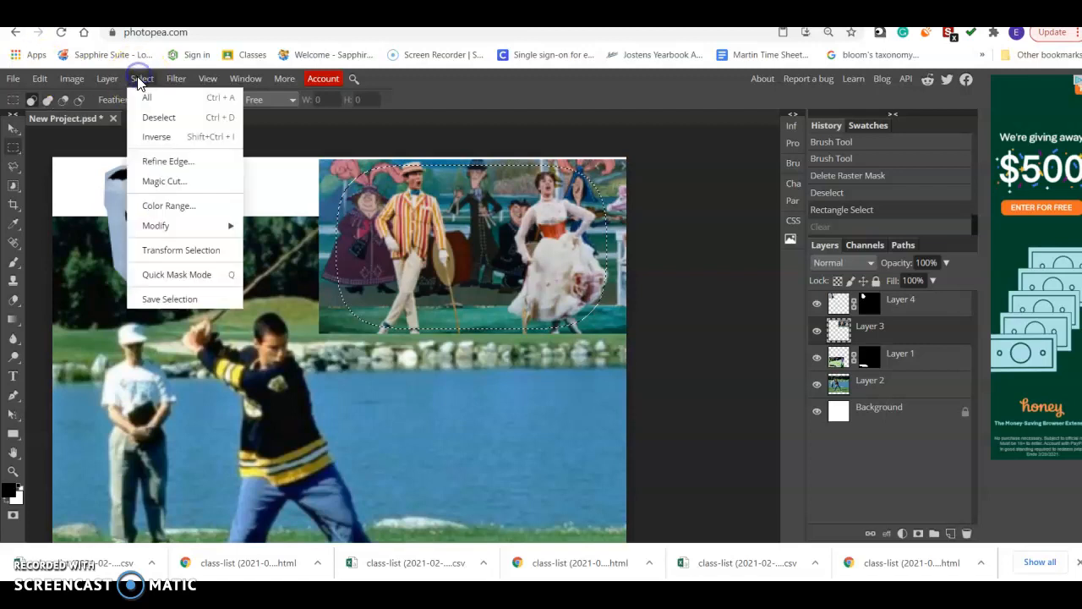
click(159, 136)
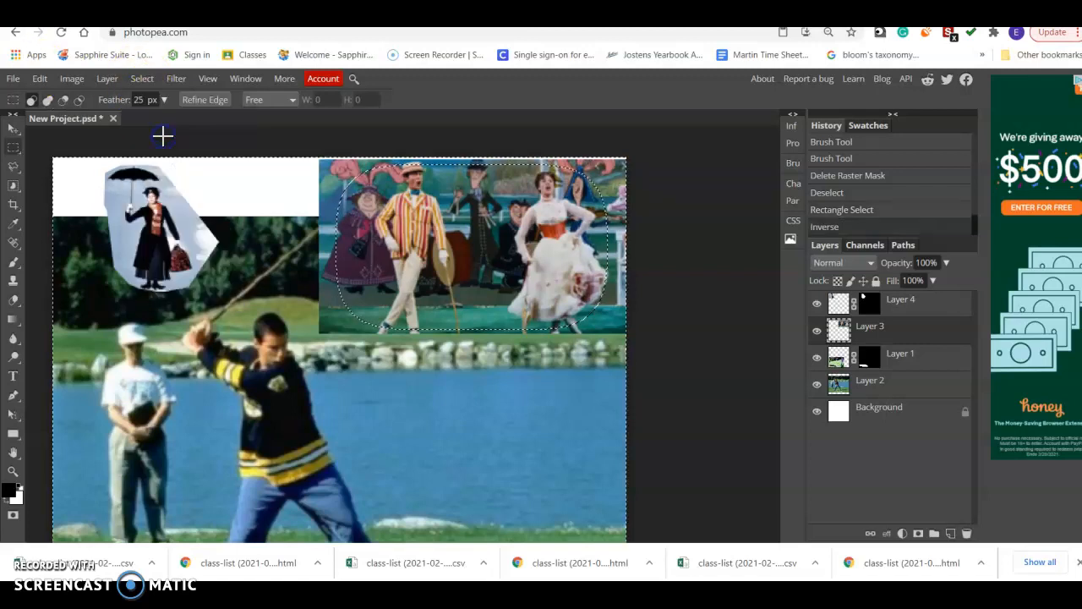
key(Delete)
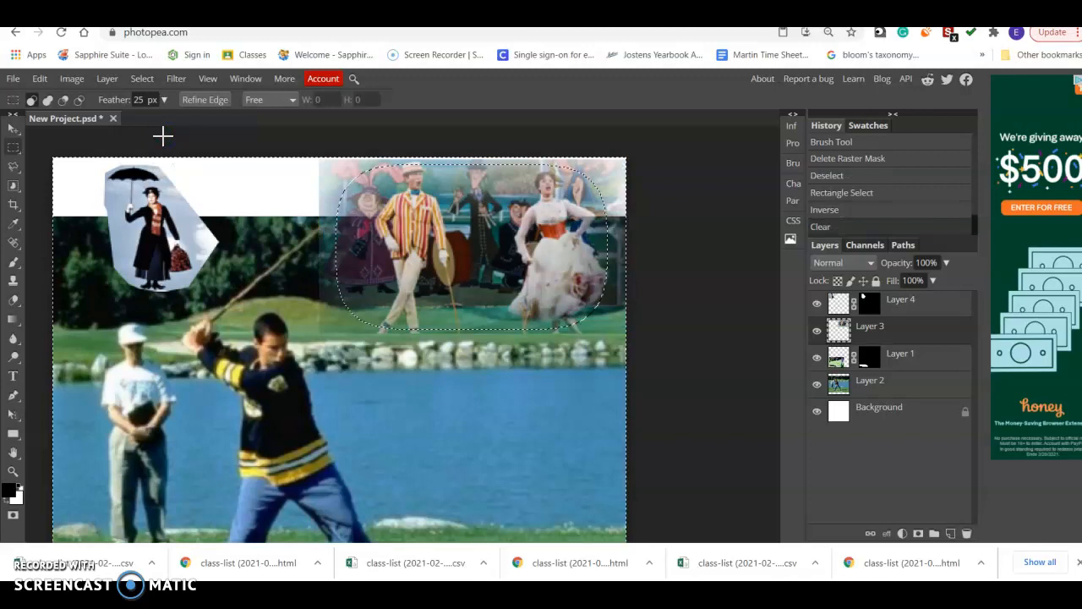
key(Delete)
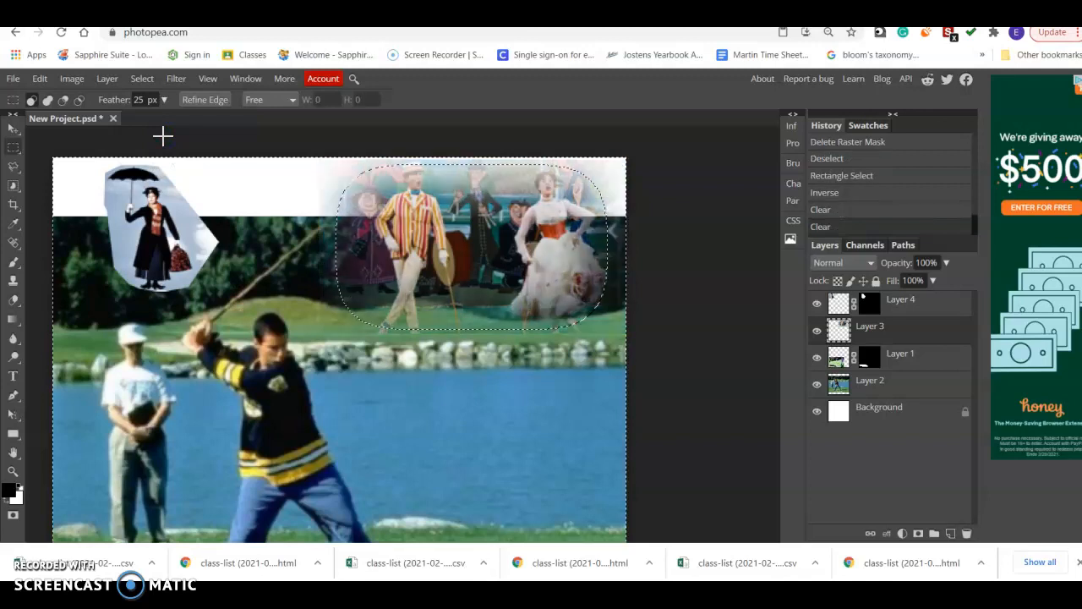
key(Delete)
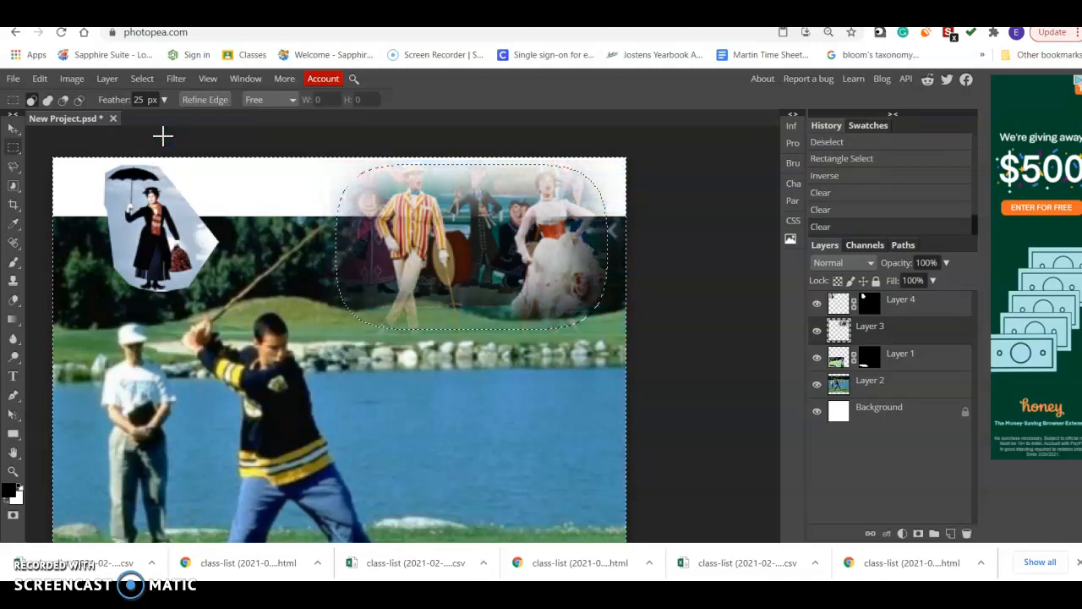
- Undo the three clears of the picture's edges and remove the selection
click(40, 79)
click(57, 136)
click(41, 79)
click(68, 136)
click(39, 79)
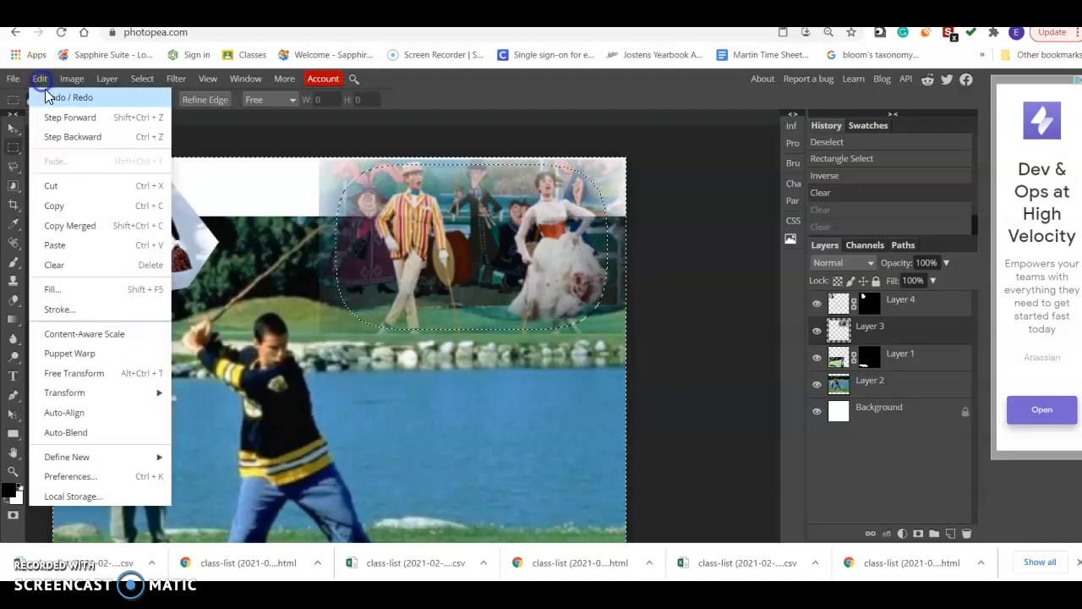
click(72, 136)
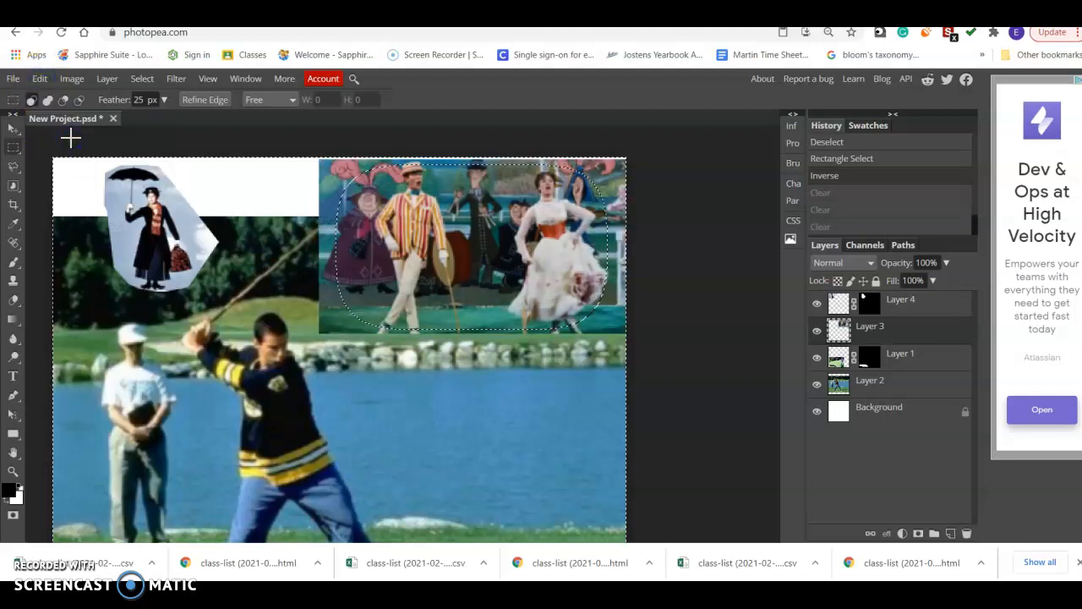
click(91, 127)
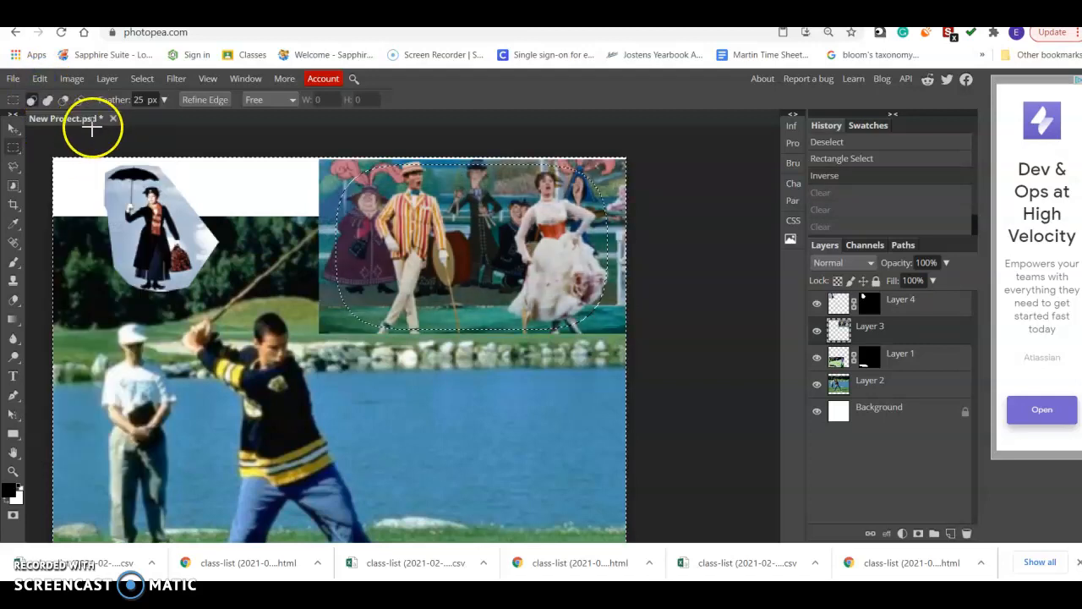
click(153, 78)
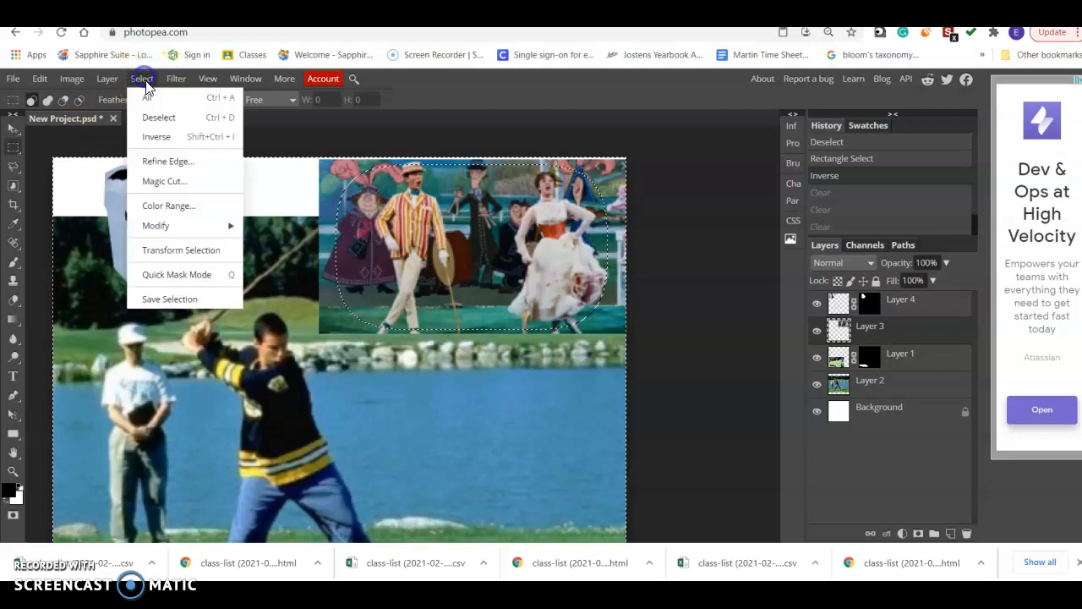
click(164, 118)
click(185, 126)
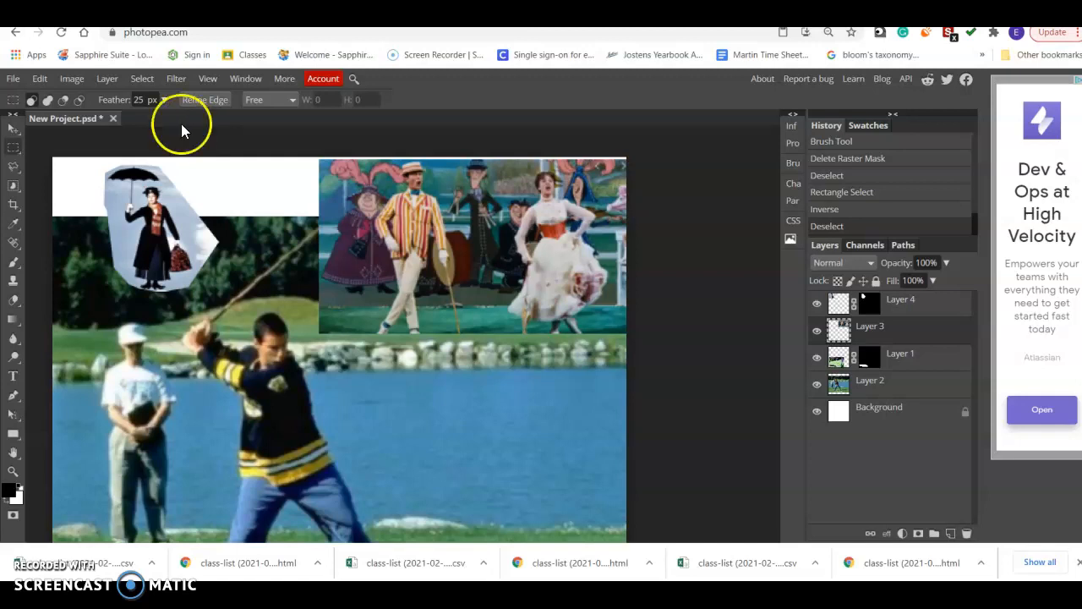
- Set the selection feather to 15 px, then select everything outside a rectangle drawn just inside the Layer 3 picture
double_click(140, 100)
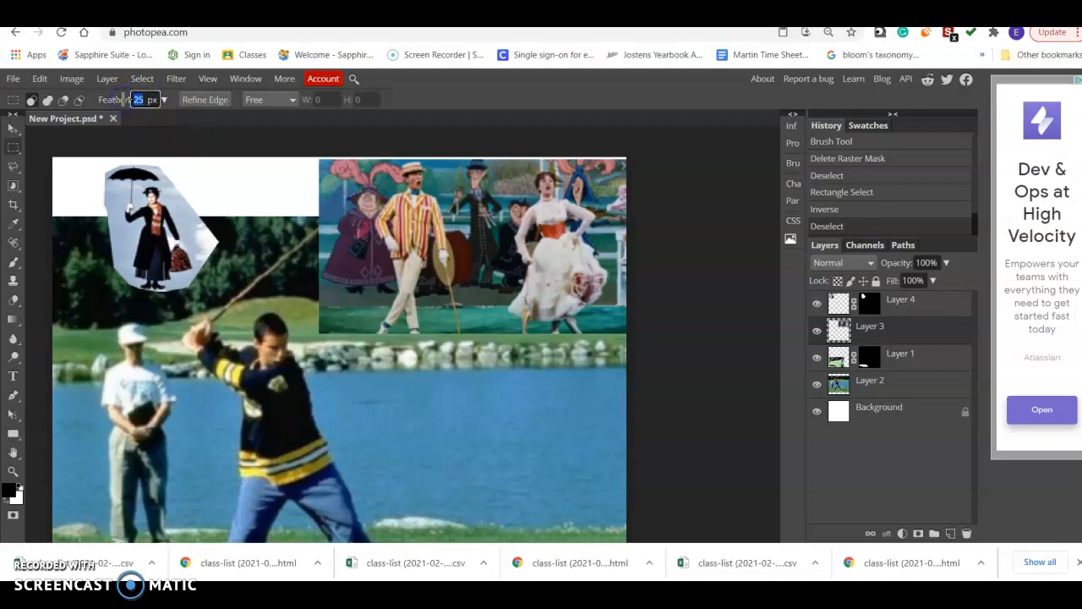
click(369, 168)
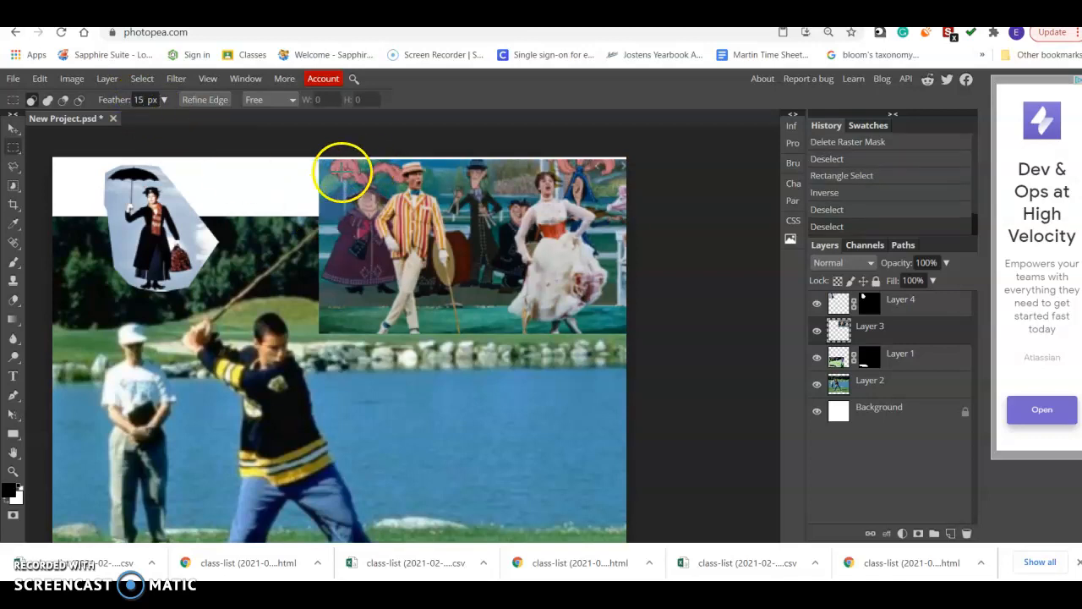
drag(330, 169, 611, 326)
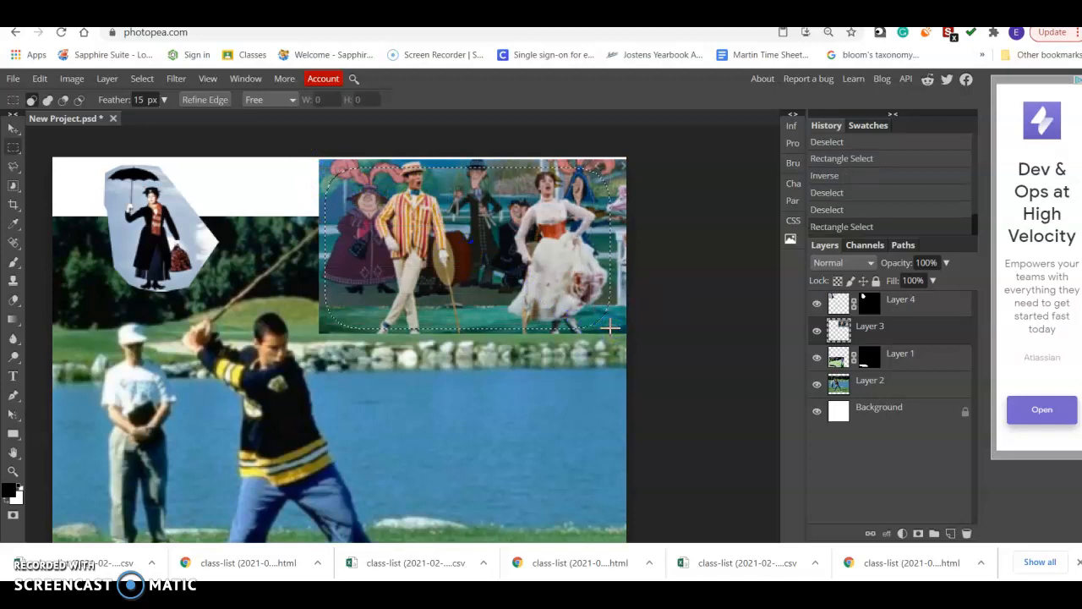
click(156, 81)
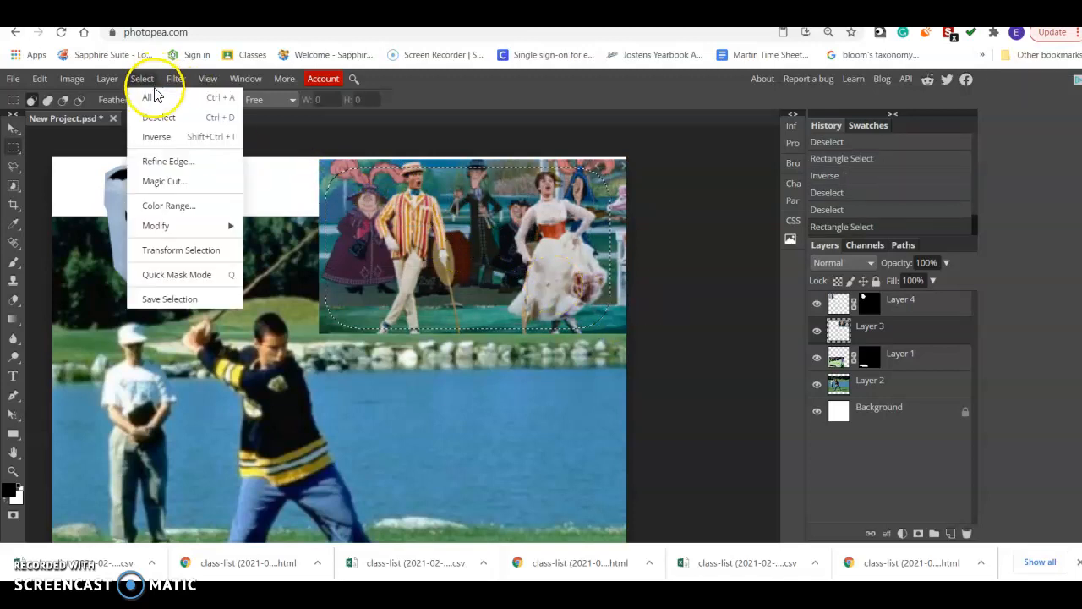
click(157, 137)
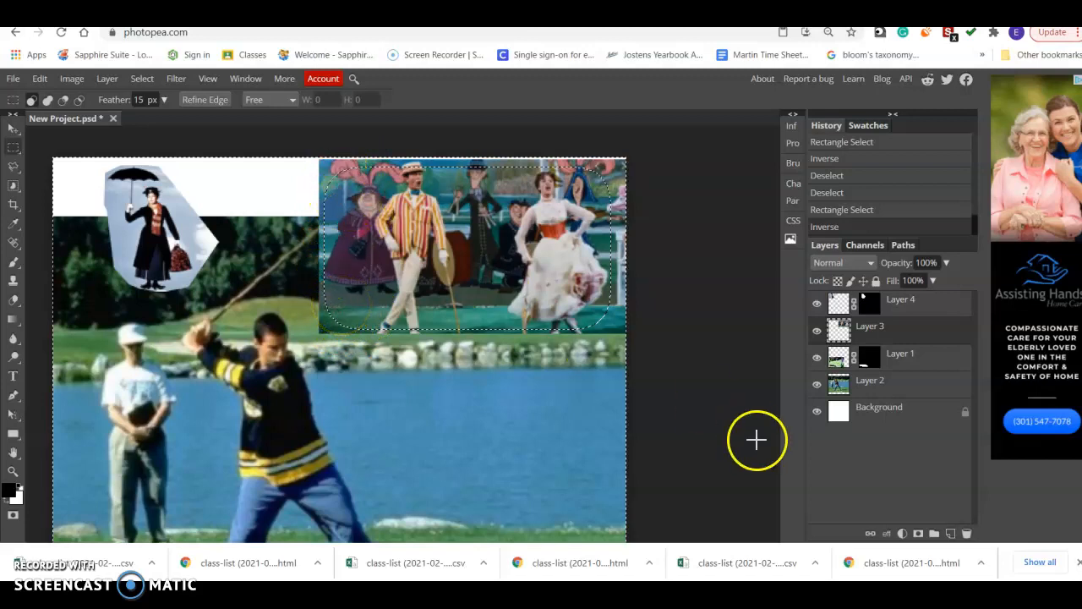
- Deselect everything and add a raster mask to Layer 3
click(142, 78)
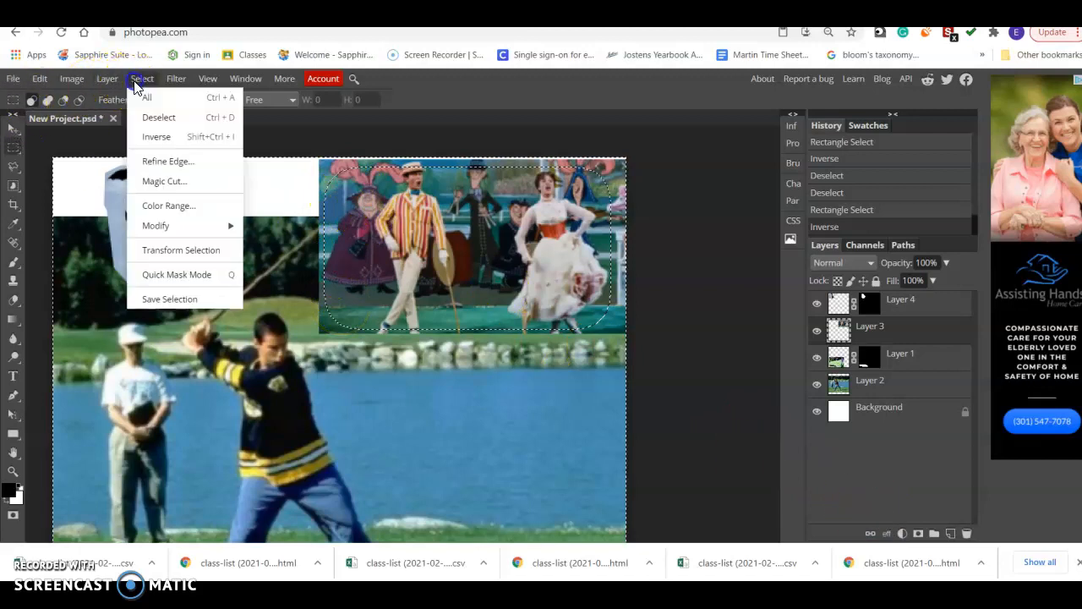
click(166, 126)
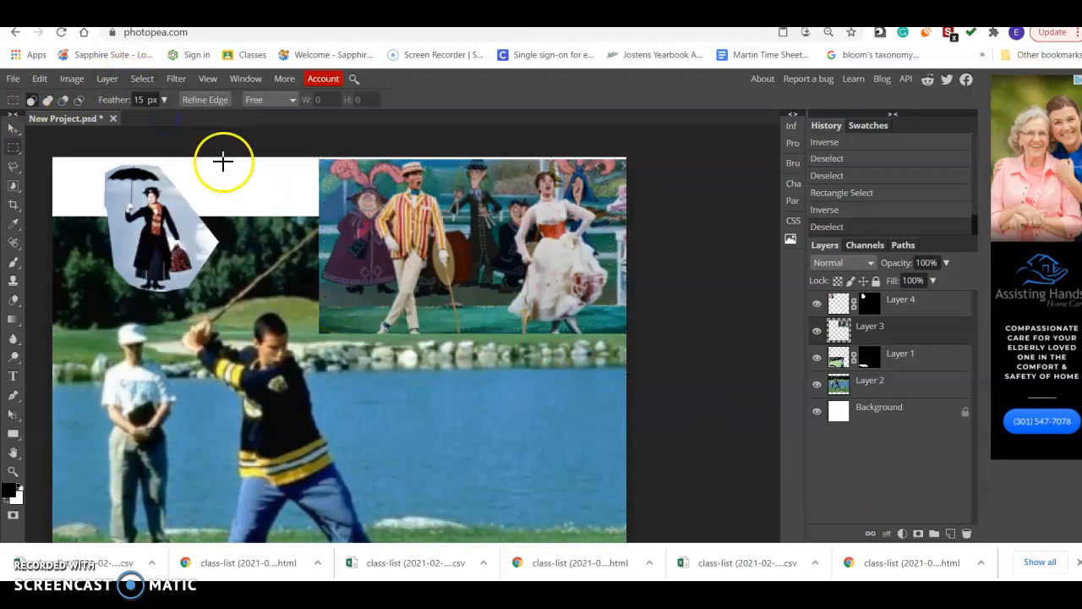
click(918, 534)
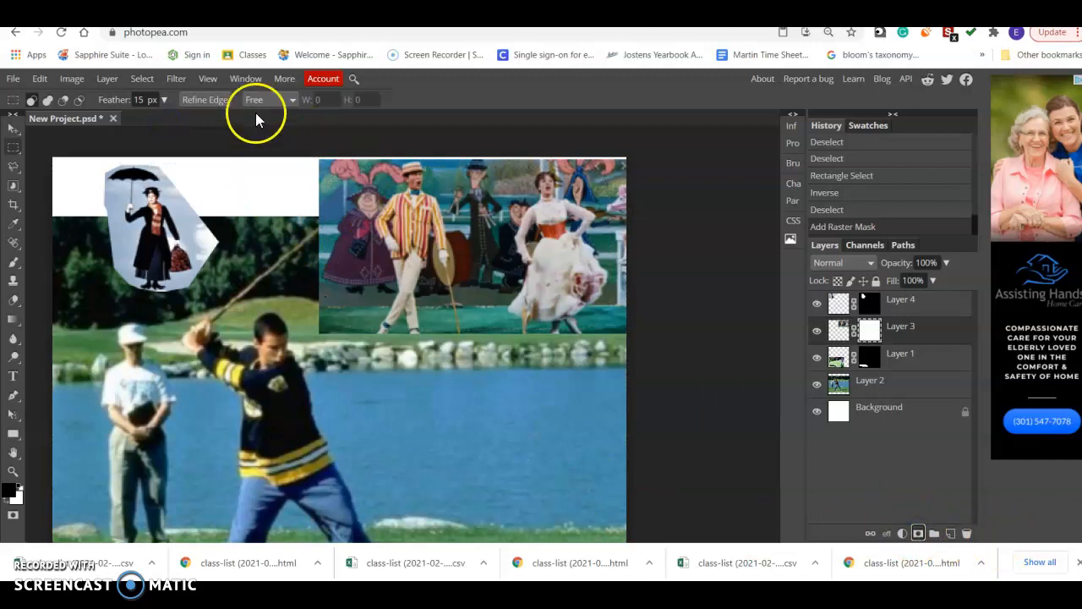
- Draw a feathered rectangular selection just inside the edges of the Layer 3 picture and invert it
drag(331, 162, 611, 324)
click(155, 82)
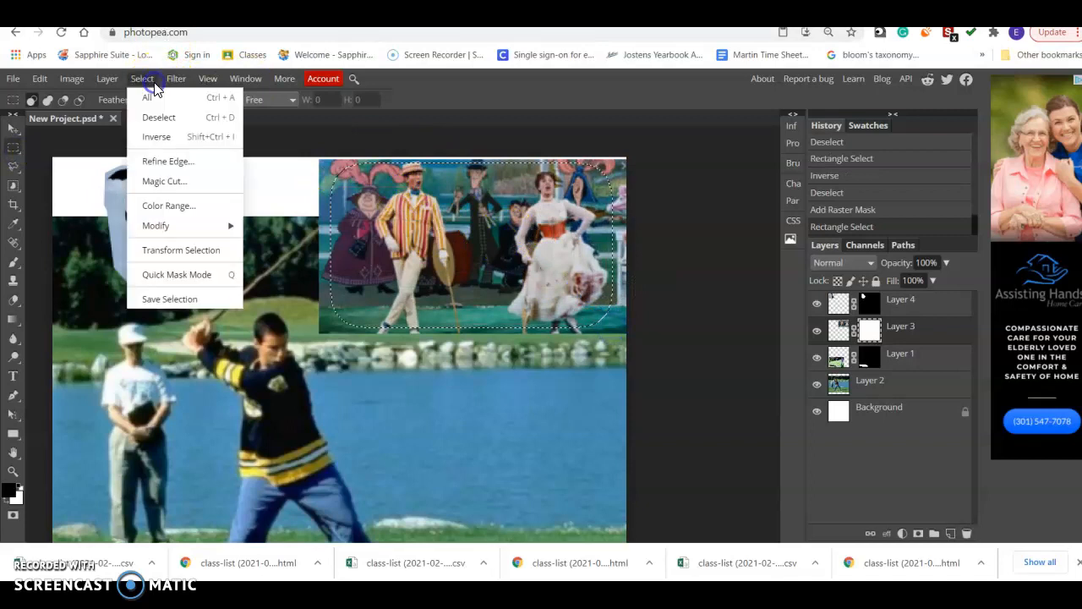
click(155, 135)
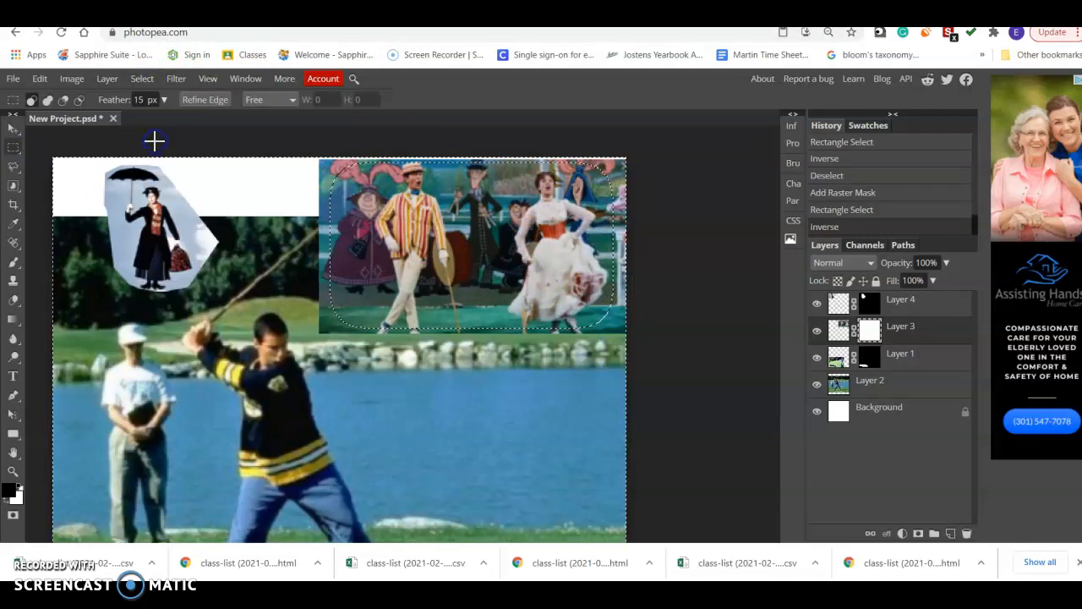
- Choose the Brush Tool and set the brush size to 56 px
click(17, 264)
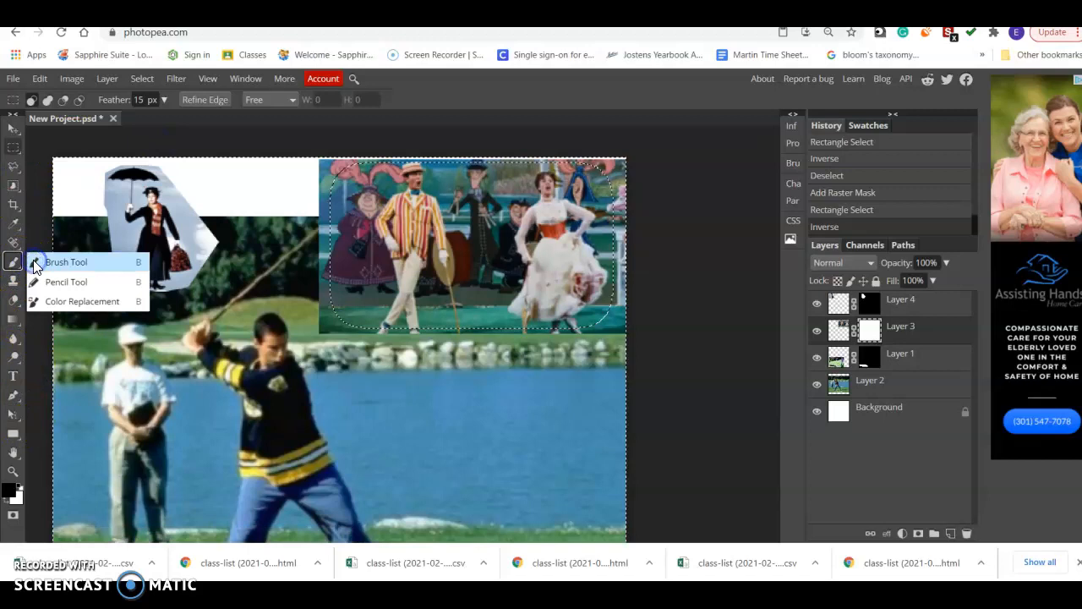
click(46, 264)
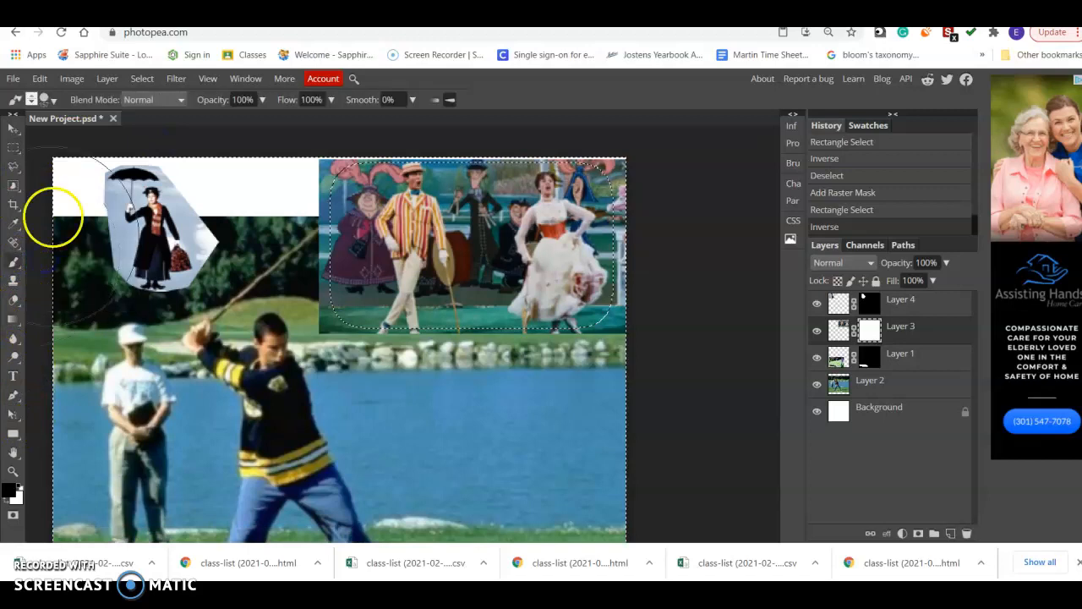
click(47, 100)
mouse_move(115, 132)
mouse_down()
mouse_move(73, 133)
mouse_move(86, 133)
mouse_up()
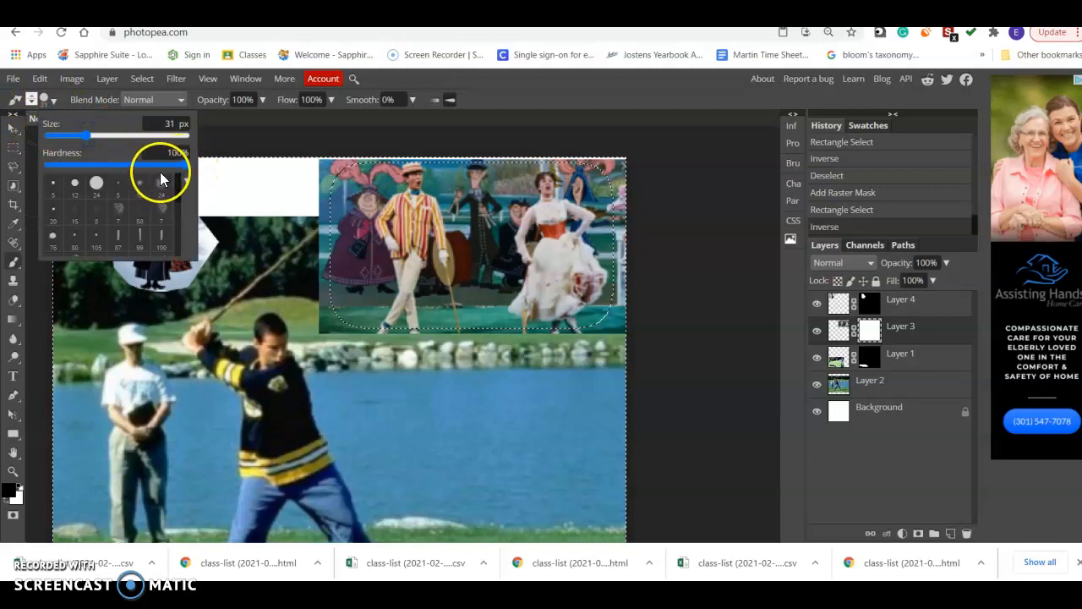
mouse_move(87, 135)
mouse_down()
mouse_move(105, 136)
mouse_move(95, 136)
mouse_up()
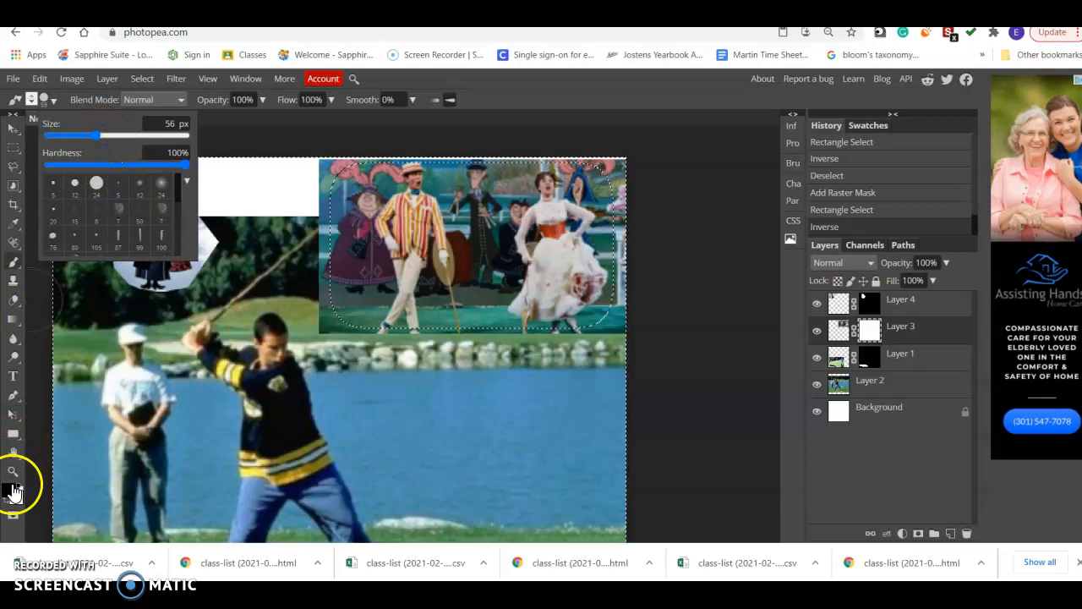
- Paint black on the Layer 3 mask around the picture's edges to hide them softly, and remove the selection
click(334, 175)
click(333, 176)
click(330, 181)
click(331, 196)
click(331, 215)
click(330, 240)
click(384, 177)
mouse_move(384, 177)
mouse_down()
mouse_move(588, 179)
mouse_move(345, 177)
mouse_move(652, 183)
mouse_move(615, 321)
mouse_move(616, 165)
mouse_move(294, 168)
mouse_move(627, 169)
mouse_move(626, 302)
mouse_move(521, 340)
mouse_move(313, 329)
mouse_move(315, 183)
mouse_move(316, 305)
mouse_move(340, 337)
mouse_move(412, 319)
mouse_move(559, 316)
mouse_move(659, 293)
mouse_move(590, 265)
mouse_move(586, 171)
mouse_move(531, 163)
mouse_up()
mouse_move(404, 183)
mouse_down()
mouse_move(359, 160)
mouse_move(353, 335)
mouse_move(356, 228)
mouse_move(356, 241)
mouse_move(386, 189)
mouse_move(546, 189)
mouse_move(638, 236)
mouse_move(600, 350)
mouse_move(565, 370)
mouse_move(600, 263)
mouse_move(589, 145)
mouse_move(389, 143)
mouse_move(292, 192)
mouse_move(308, 301)
mouse_move(481, 321)
mouse_move(606, 251)
mouse_move(605, 166)
mouse_move(417, 158)
mouse_move(336, 191)
mouse_move(406, 284)
mouse_move(558, 302)
mouse_move(583, 183)
mouse_up()
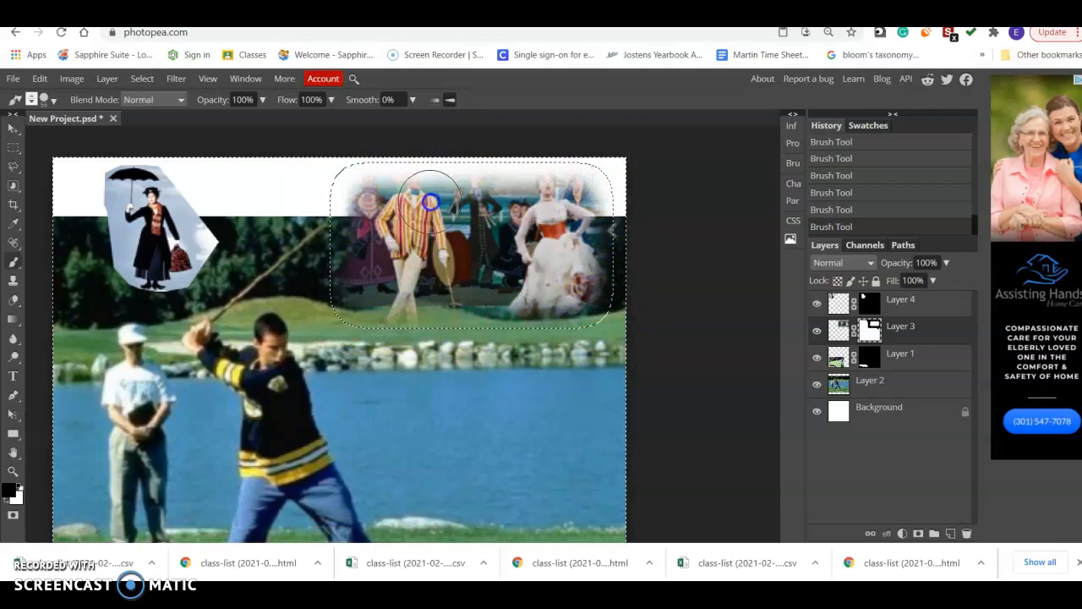
click(144, 79)
click(157, 114)
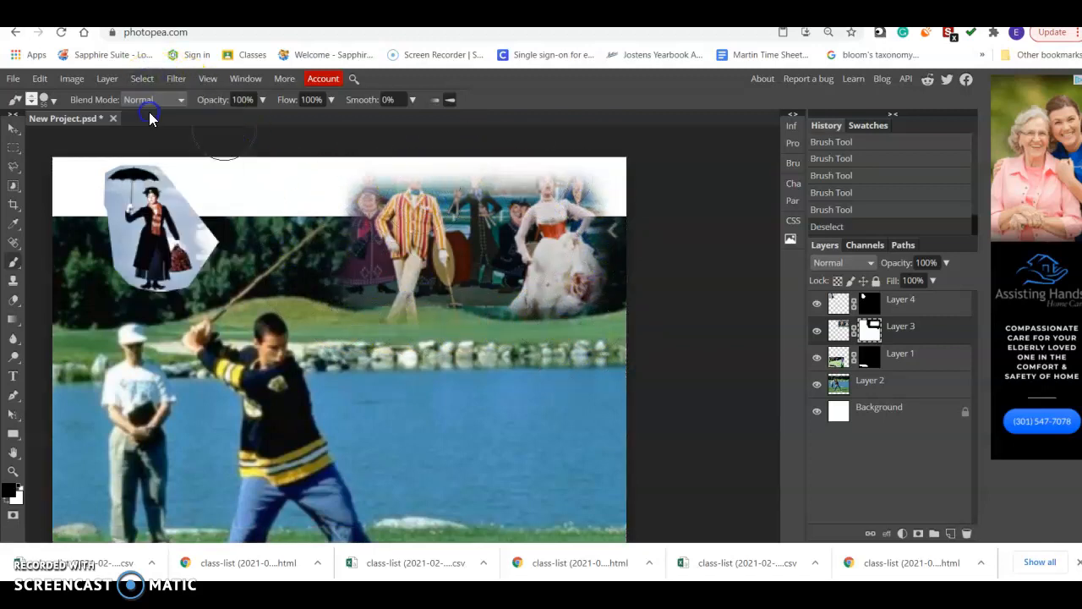
- Switch the foreground colour to white and paint on the Layer 3 mask to restore the heads of the striped-jacket man and the woman
click(876, 338)
click(20, 484)
click(405, 201)
click(409, 200)
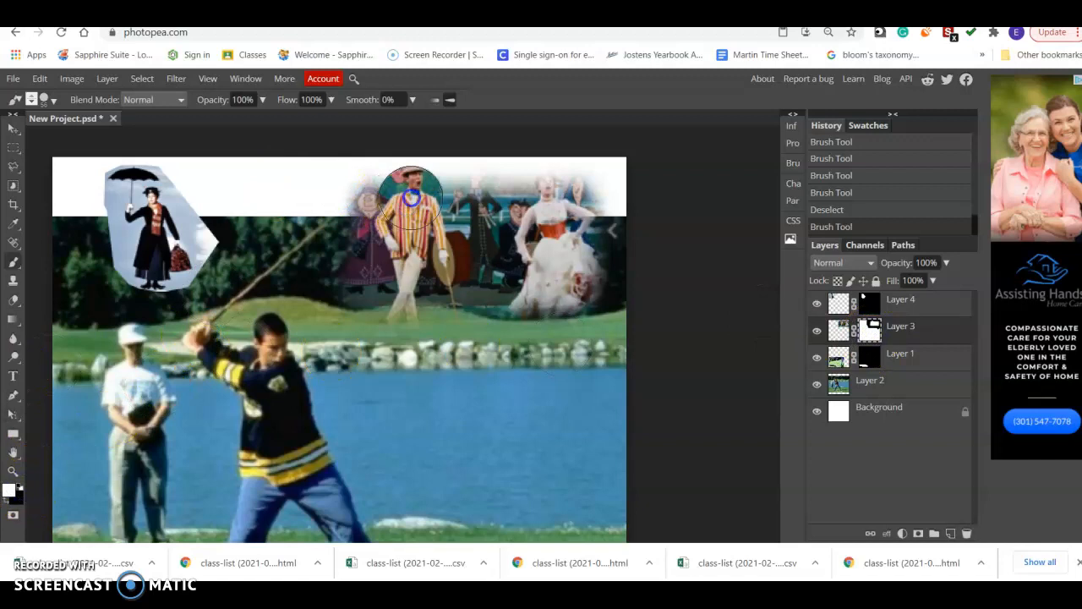
click(542, 197)
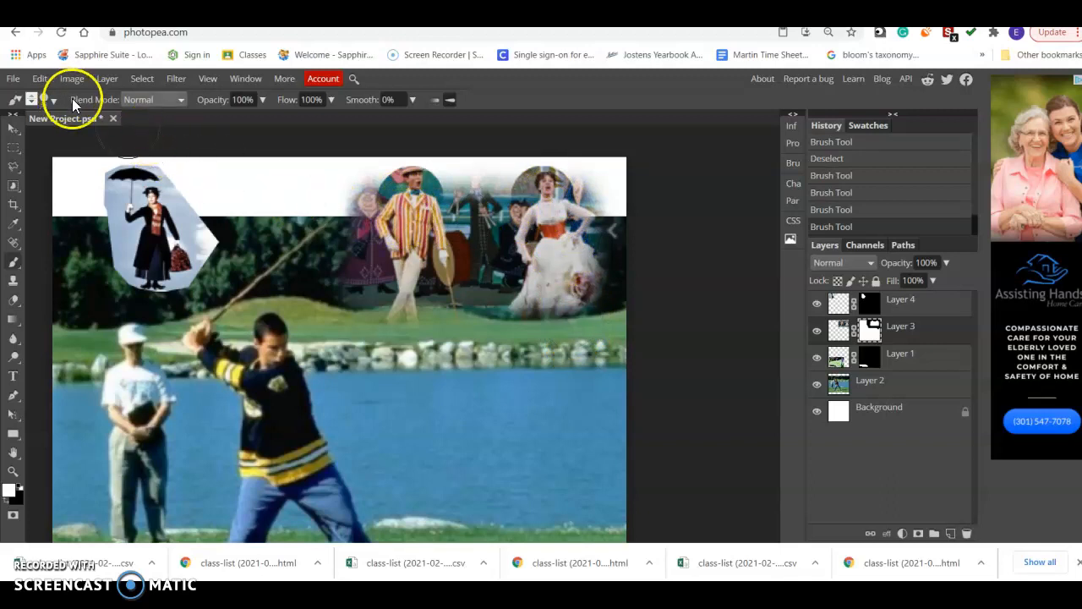
- Undo the last white brush stroke on the Layer 3 mask
click(39, 77)
click(60, 135)
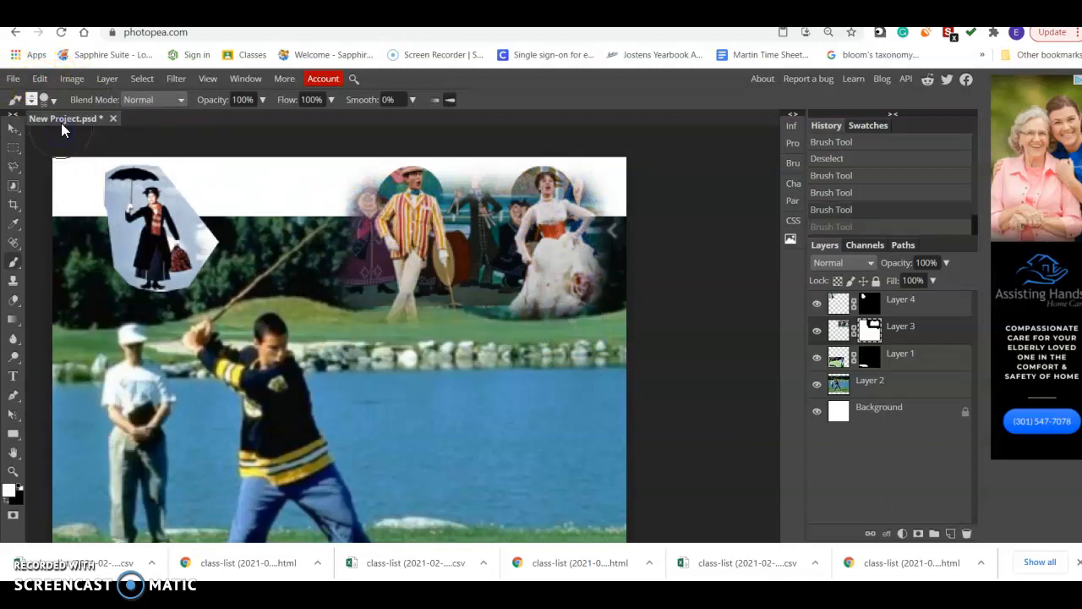
- Undo the remaining white brush strokes on the Layer 3 mask back to the Deselect state
click(40, 77)
click(73, 136)
click(40, 77)
click(52, 135)
click(39, 78)
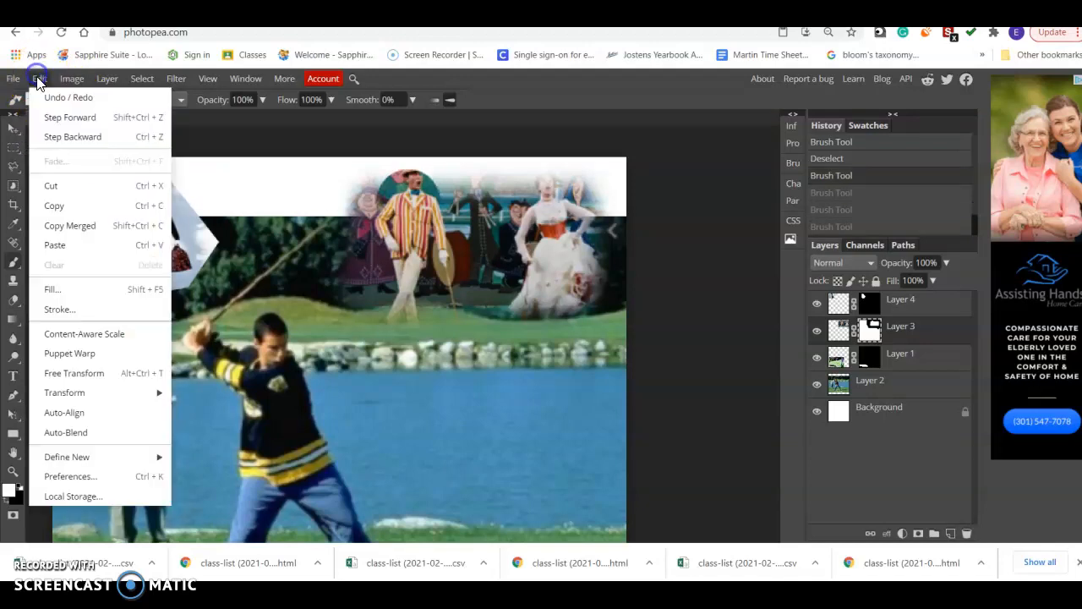
click(53, 136)
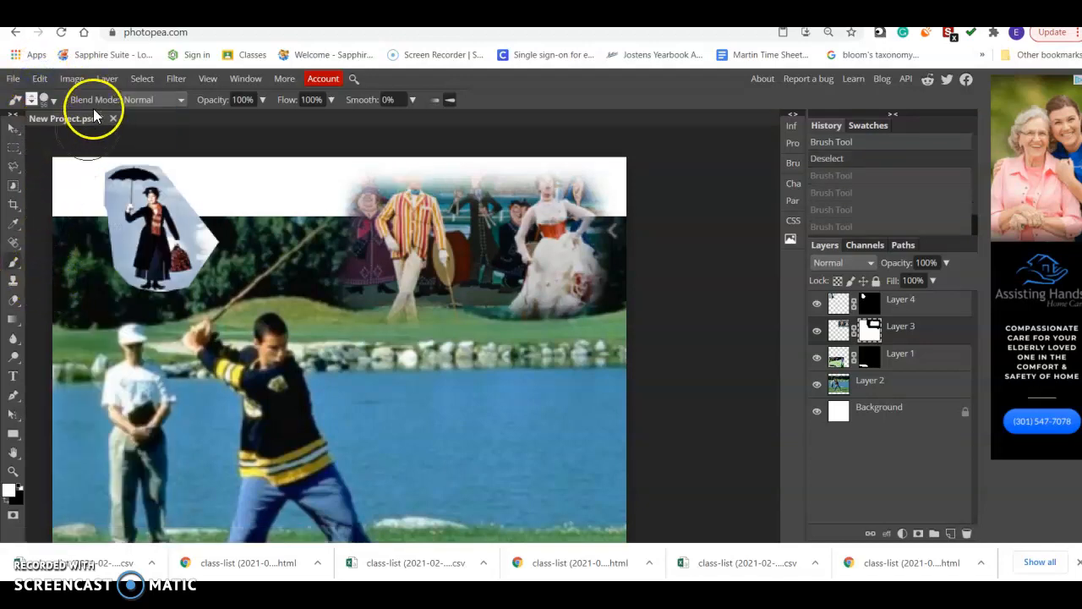
- Set the brush hardness to 0% and paint white on the Layer 3 mask to softly restore the heads of the figures
click(54, 100)
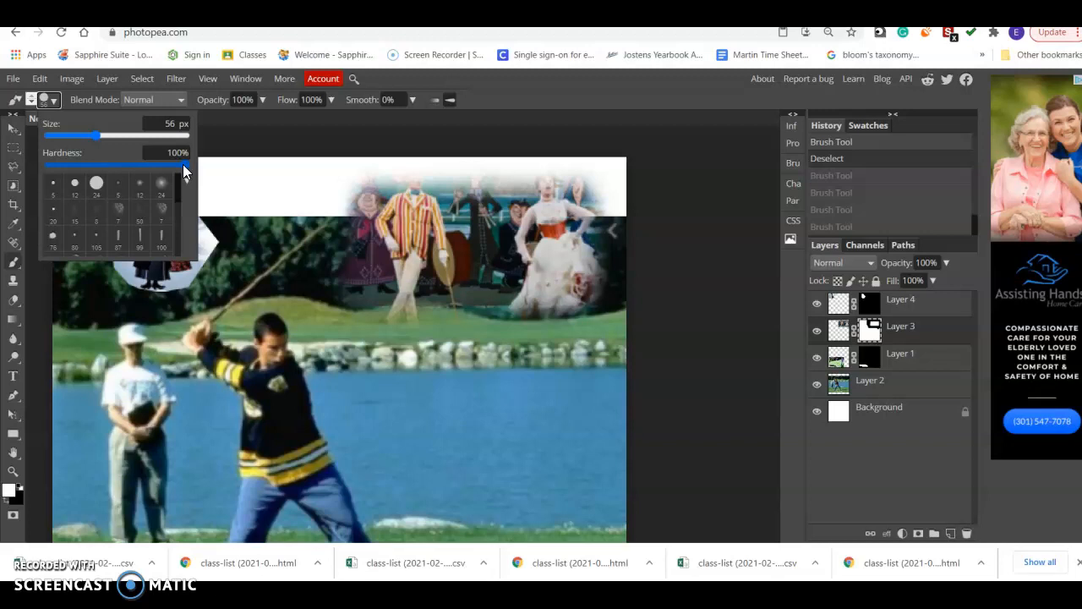
drag(183, 164, 21, 164)
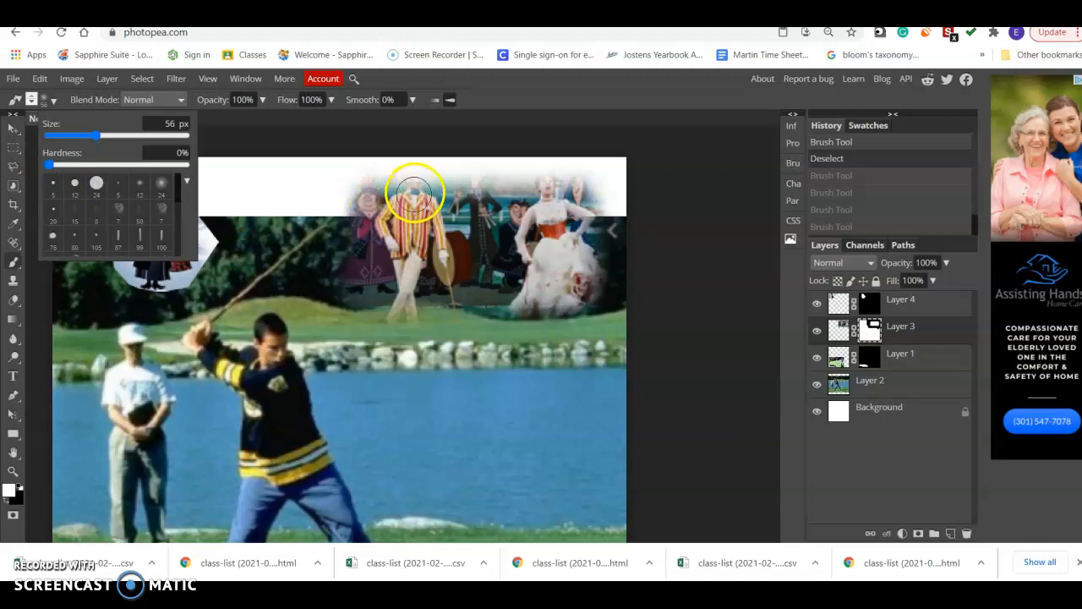
click(413, 184)
drag(413, 188, 407, 188)
click(539, 184)
click(542, 191)
click(546, 190)
mouse_move(471, 193)
mouse_down()
mouse_move(438, 191)
mouse_move(548, 188)
mouse_move(416, 182)
mouse_up()
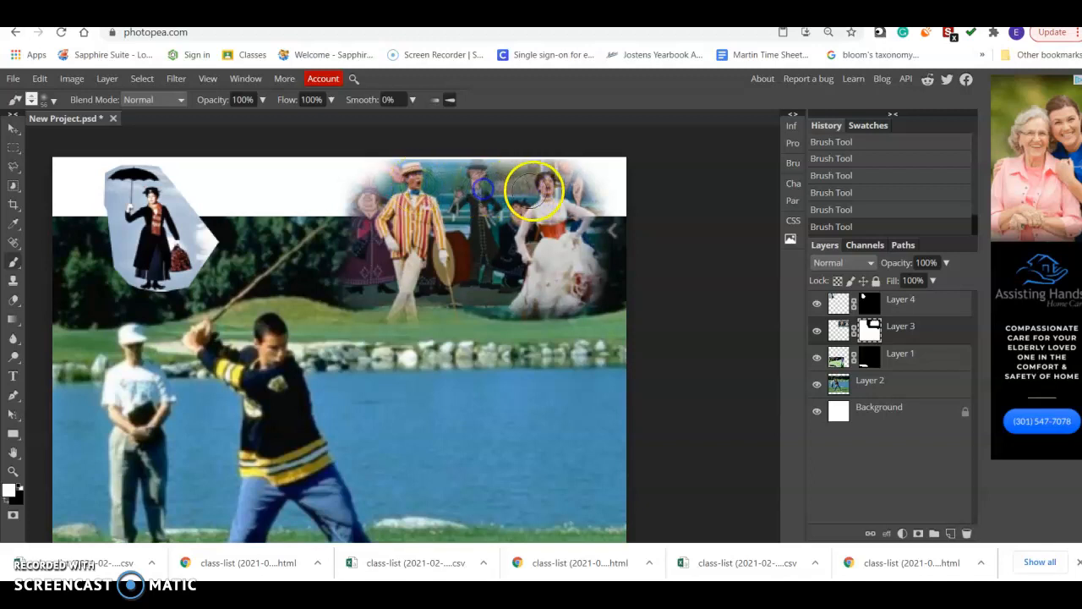
- Enlarge the Layer 3 picture to about 104% with Free Transform, apply it, and return to the Brush Tool
click(13, 127)
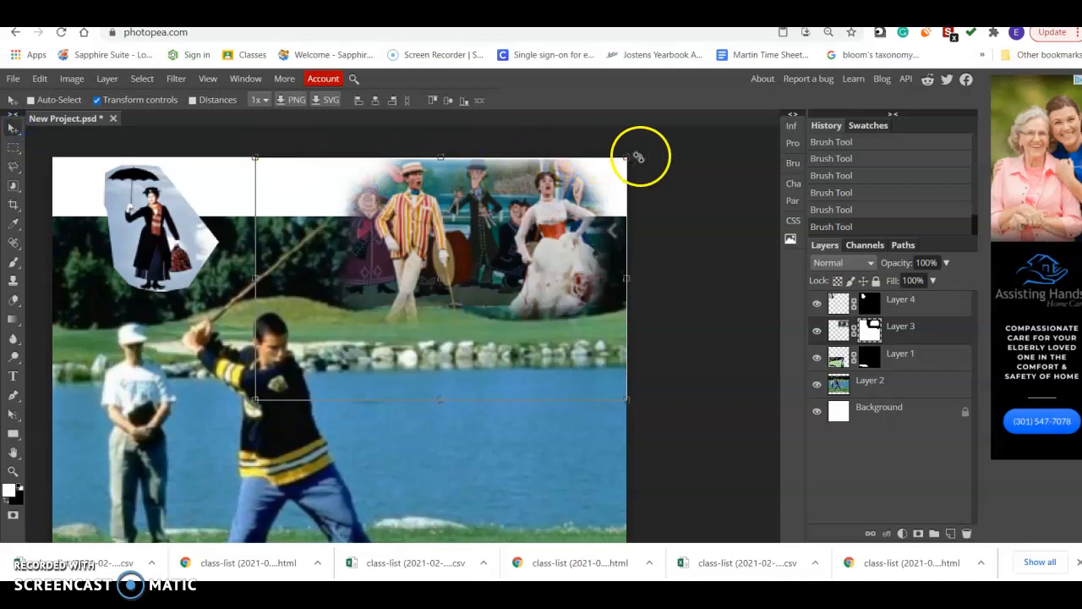
drag(627, 159, 644, 147)
drag(583, 194, 583, 198)
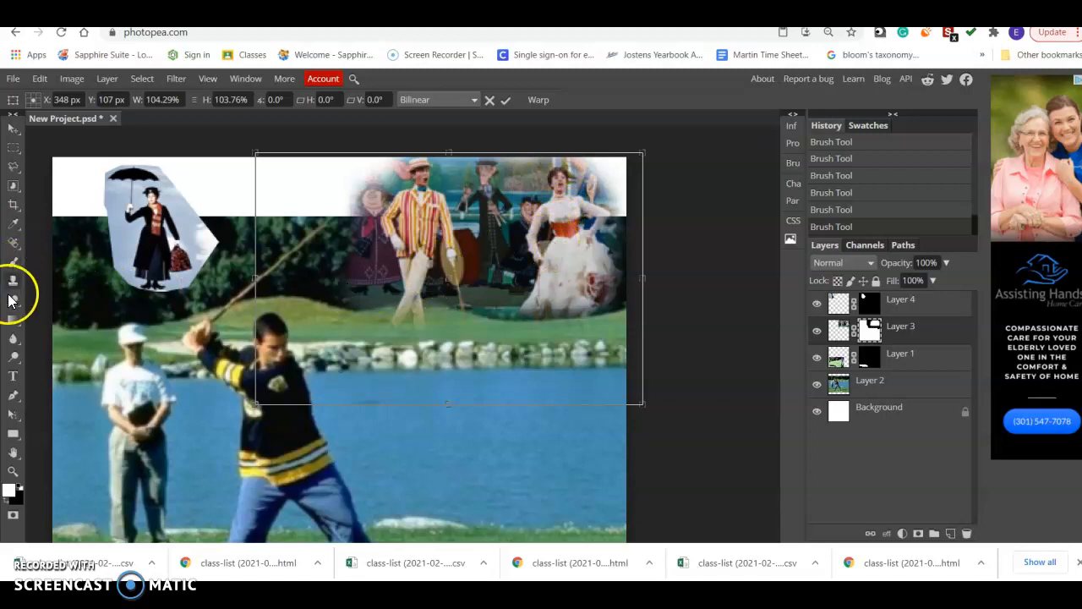
click(14, 262)
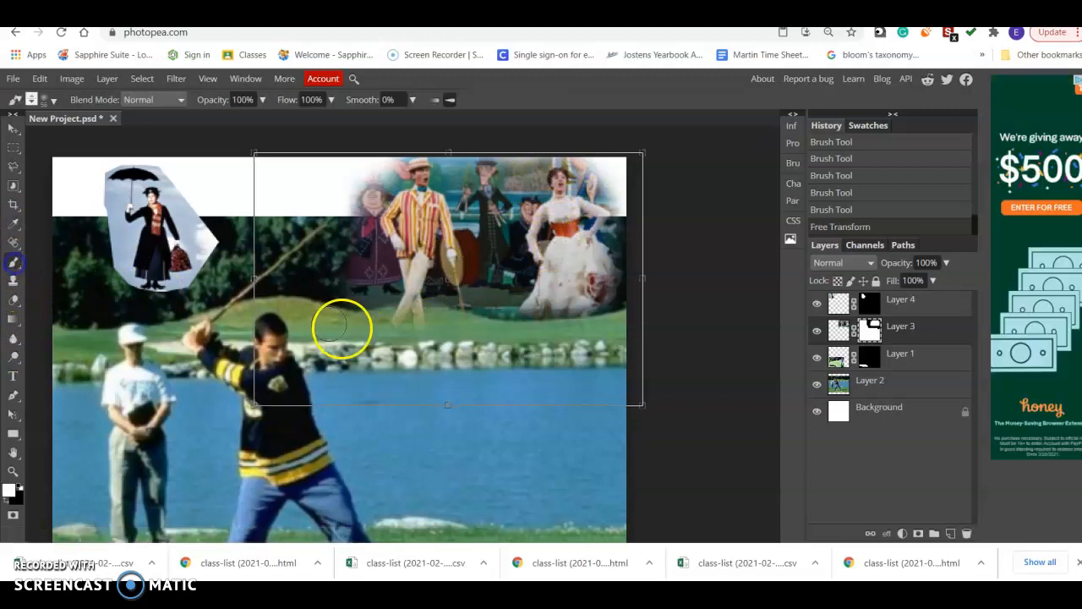
- Paint white on the Layer 3 mask to restore the figures' feet, and soften the picture's lower edge with black
click(401, 325)
click(404, 326)
click(419, 327)
click(430, 328)
click(460, 324)
mouse_move(474, 324)
mouse_down()
mouse_move(604, 329)
mouse_move(458, 339)
mouse_up()
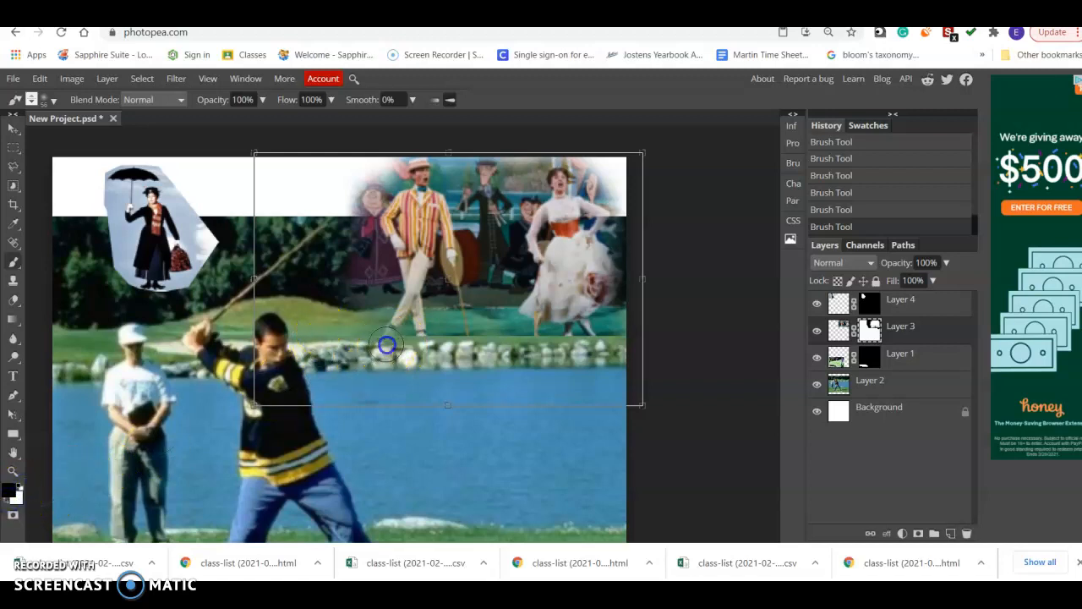
drag(418, 352, 568, 353)
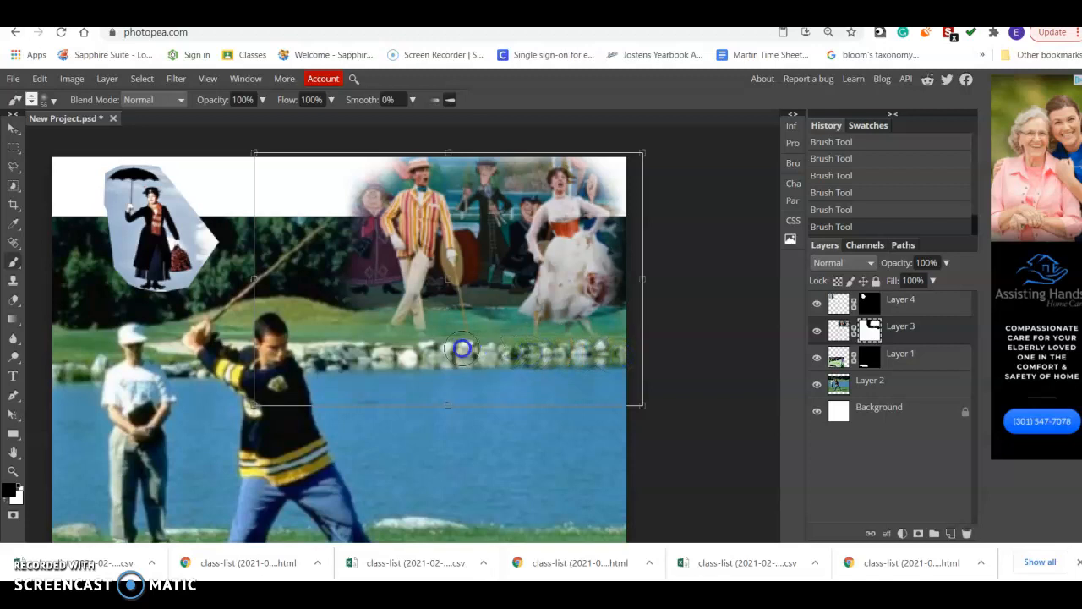
mouse_move(449, 351)
mouse_down()
mouse_move(642, 350)
mouse_move(593, 356)
mouse_move(633, 346)
mouse_up()
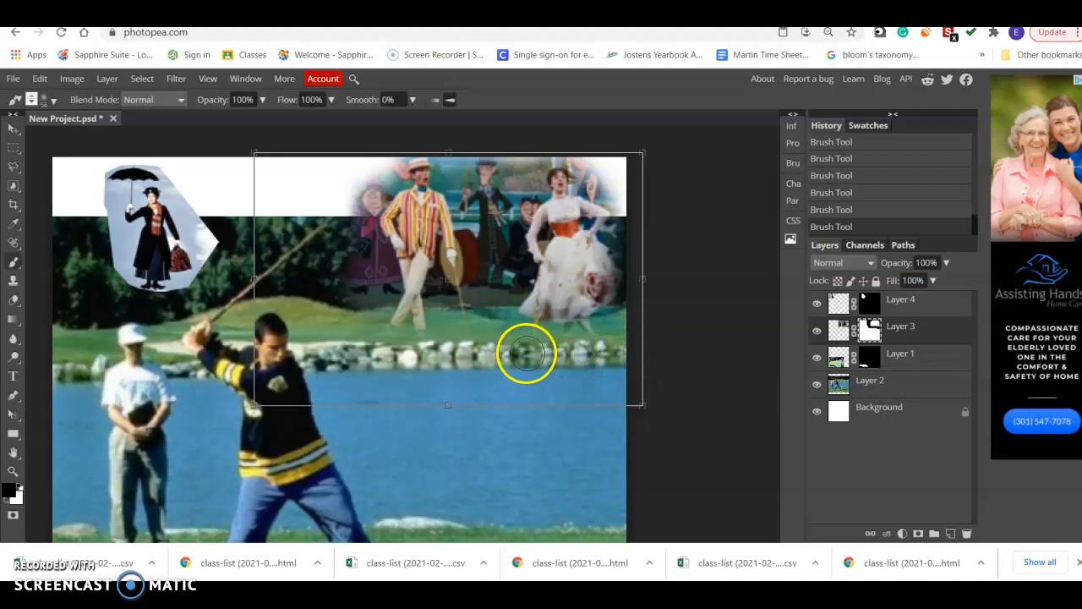
right_click(17, 150)
click(77, 147)
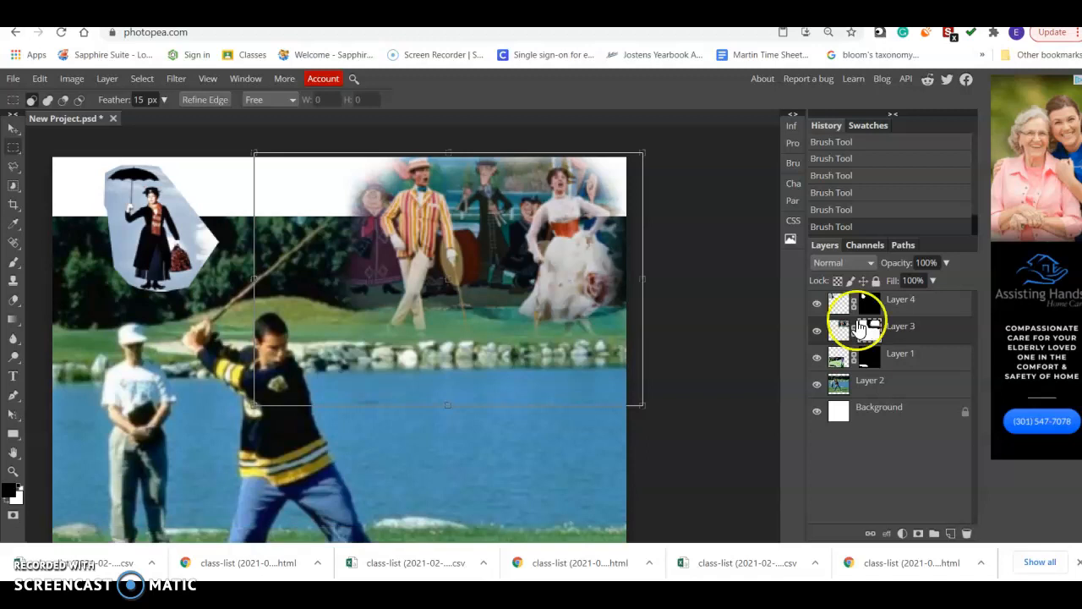
click(142, 79)
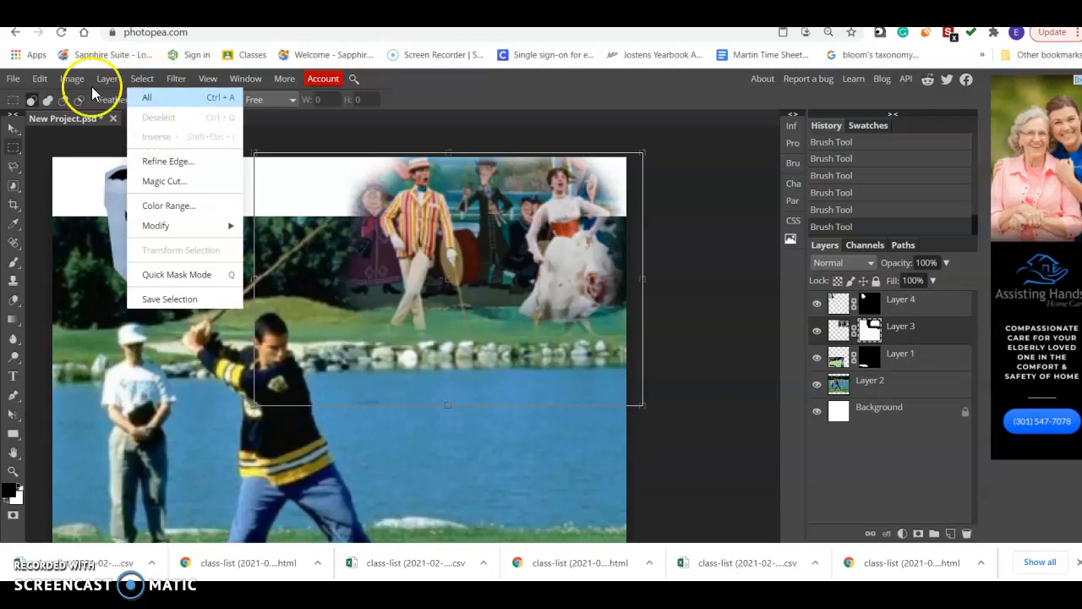
click(40, 78)
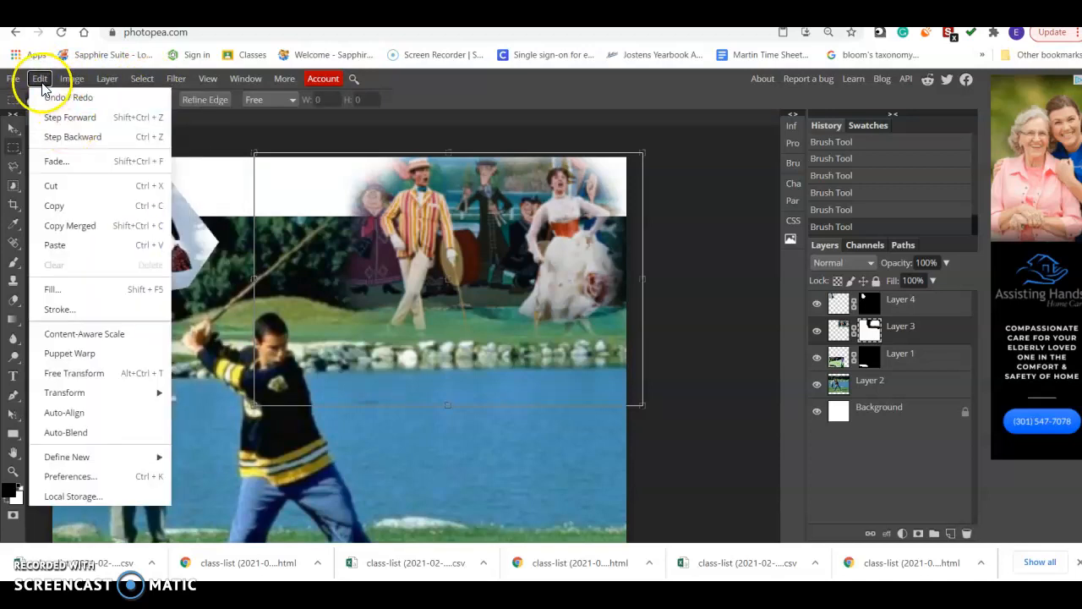
click(38, 78)
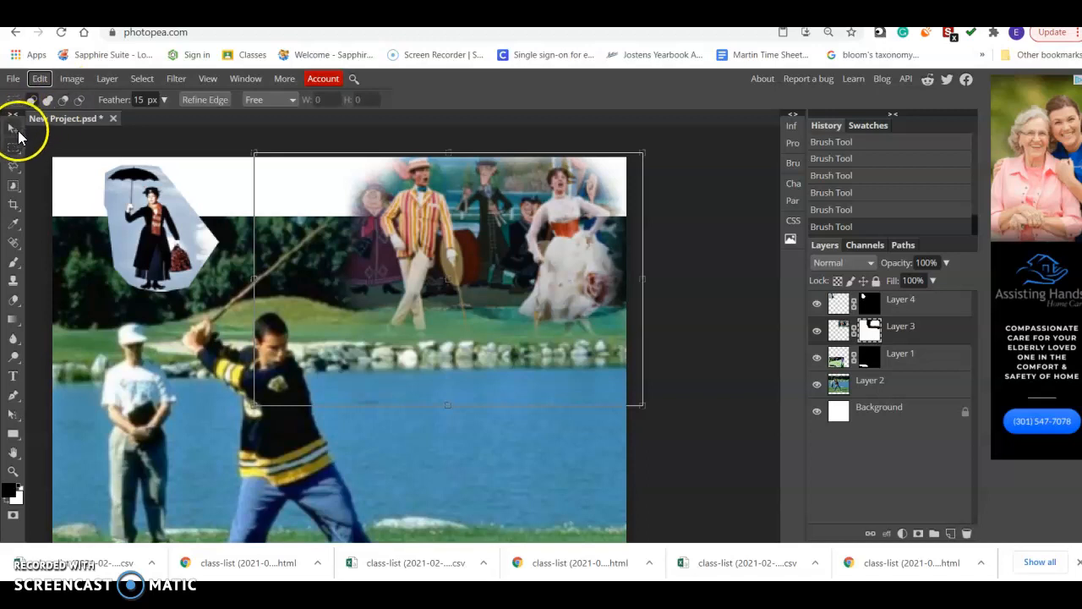
- Choose the Brush Tool and set the brush size to 64 px
click(14, 265)
click(53, 100)
drag(101, 137, 140, 136)
click(99, 142)
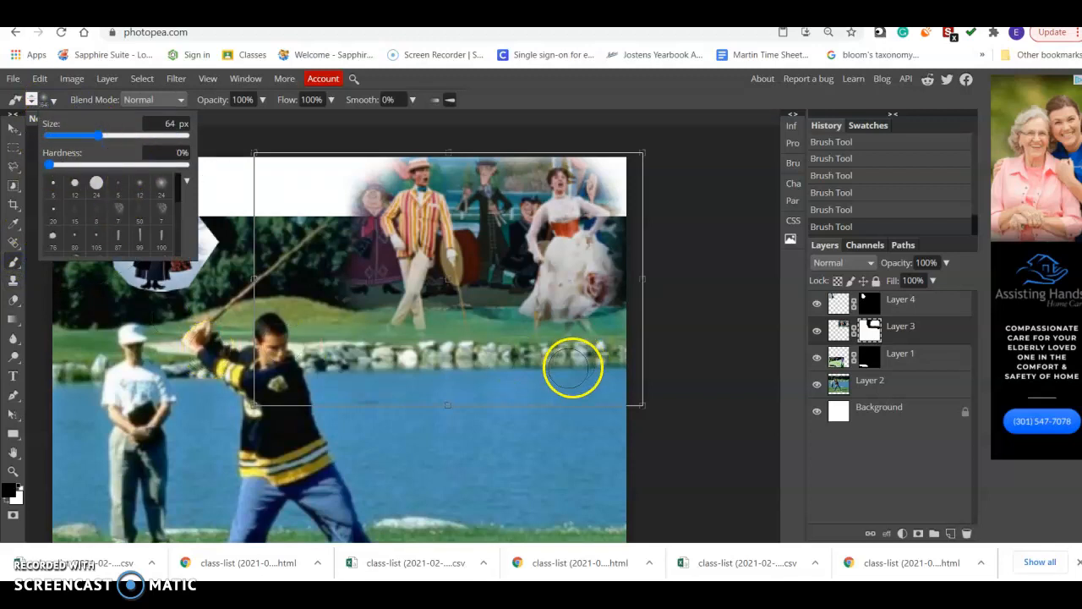
- Select Layer 2 and paint a single soft-edged black dab on the lake beside the golfer
click(892, 387)
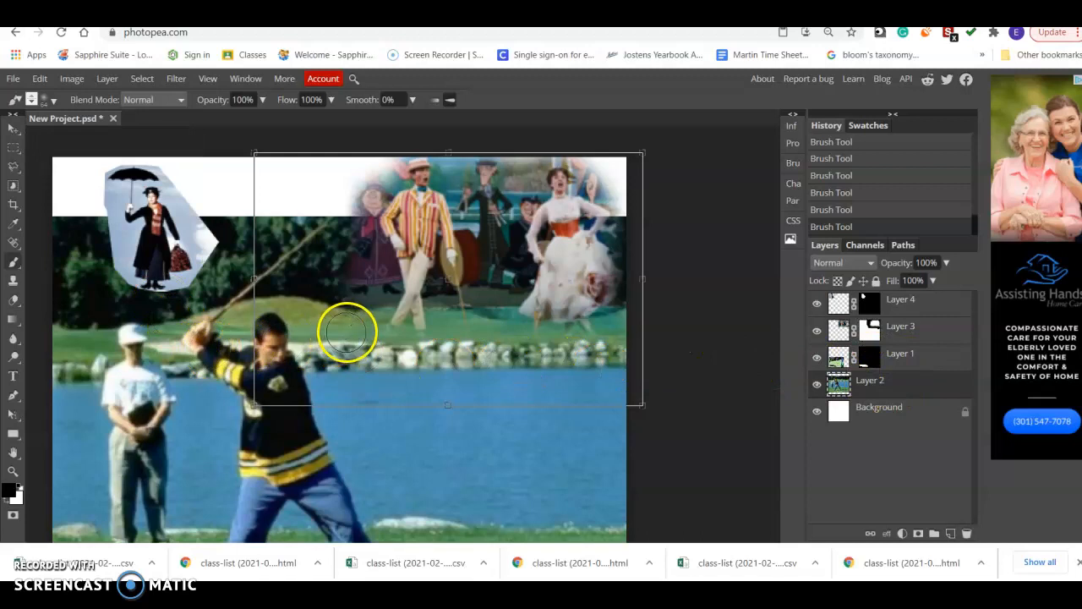
scroll(350, 327, down, 5)
scroll(300, 334, up, 5)
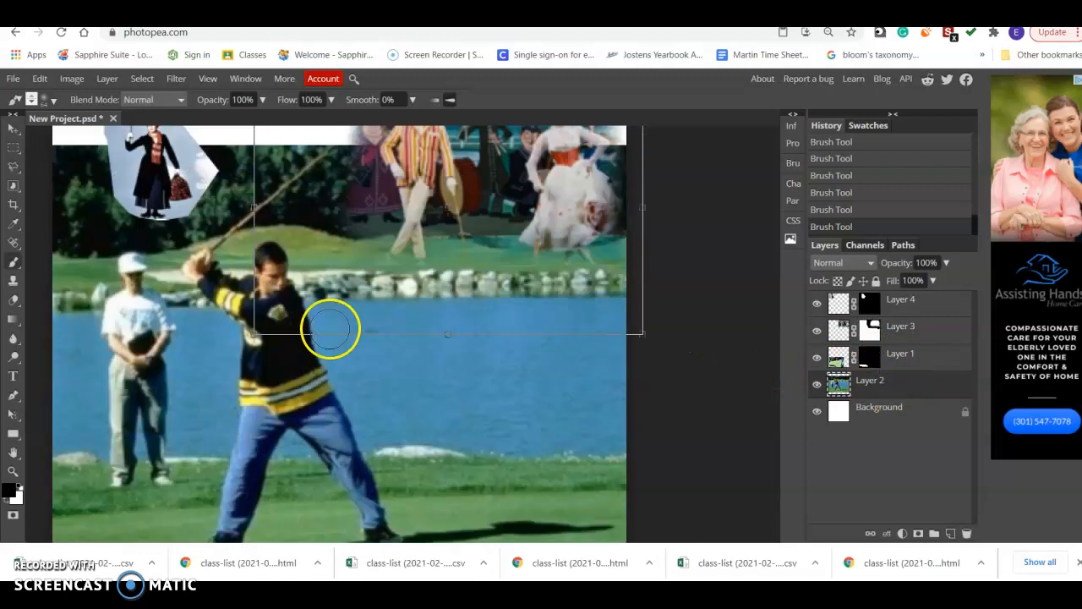
click(547, 404)
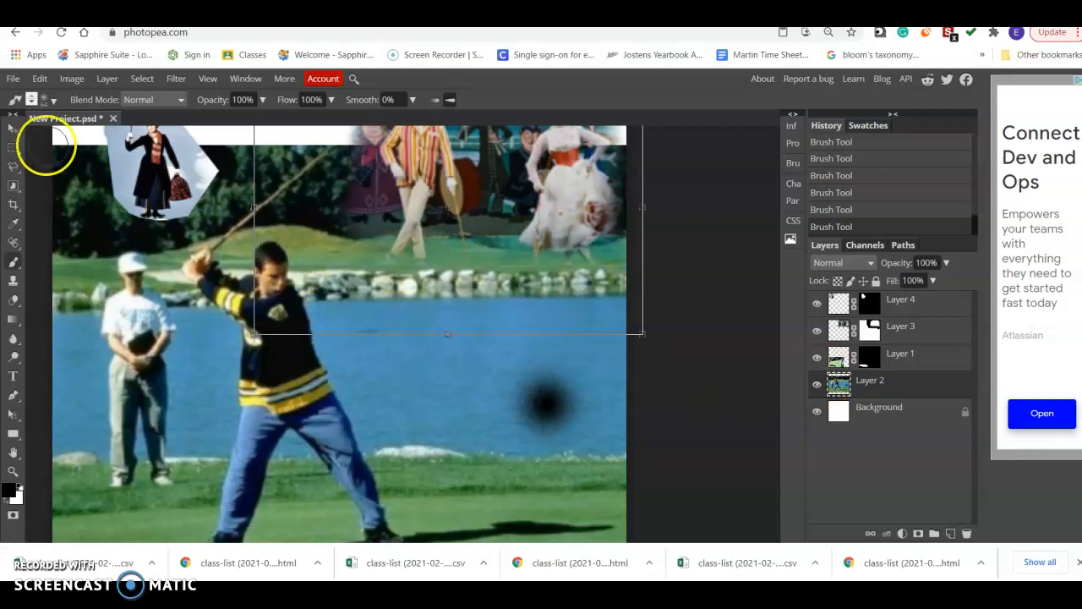
- Set the brush hardness to 100% and paint a hard-edged black dab on Layer 2 beside the soft one
click(46, 100)
drag(48, 164, 187, 164)
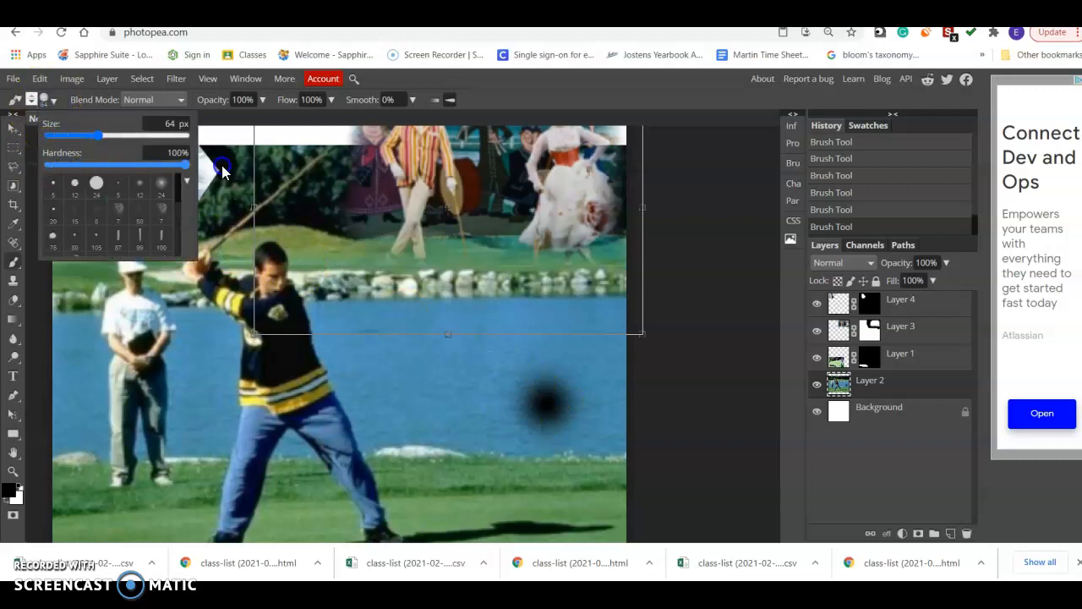
click(438, 403)
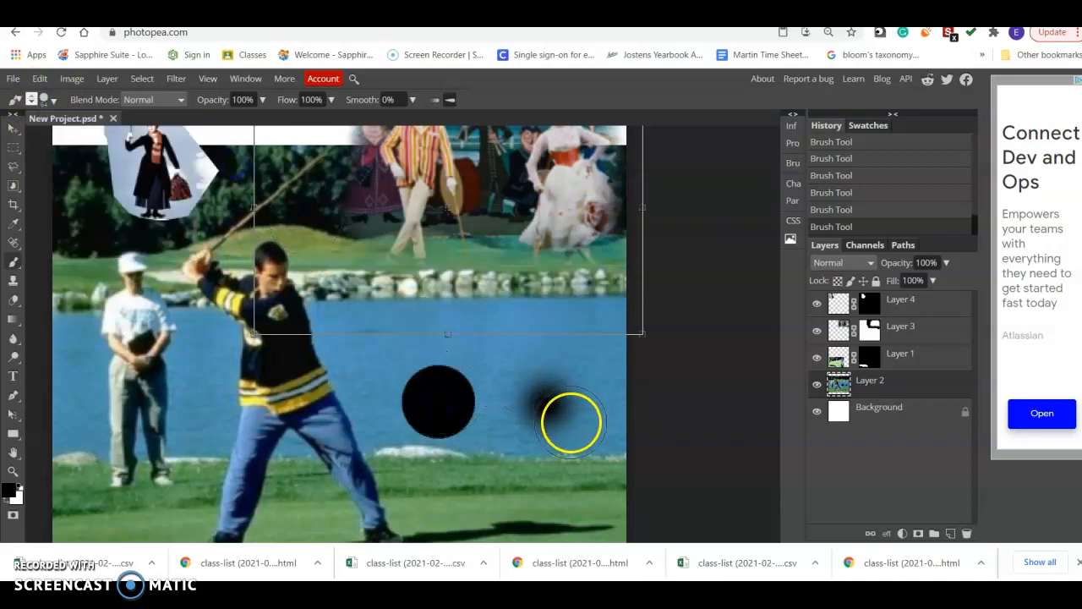
- Undo both black brush dabs painted on Layer 2
click(40, 79)
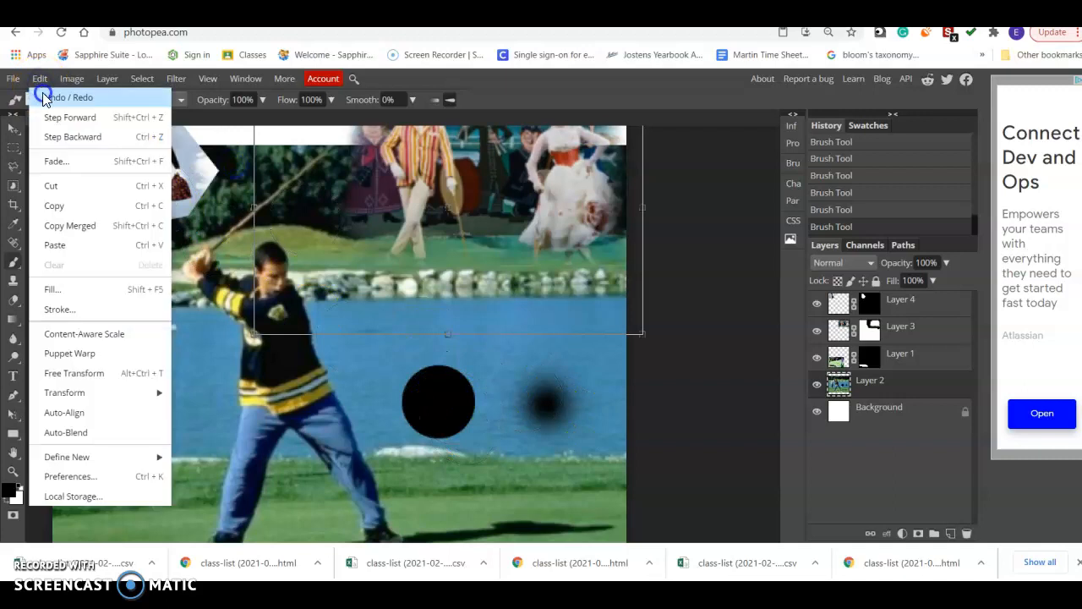
click(42, 97)
click(43, 80)
click(46, 96)
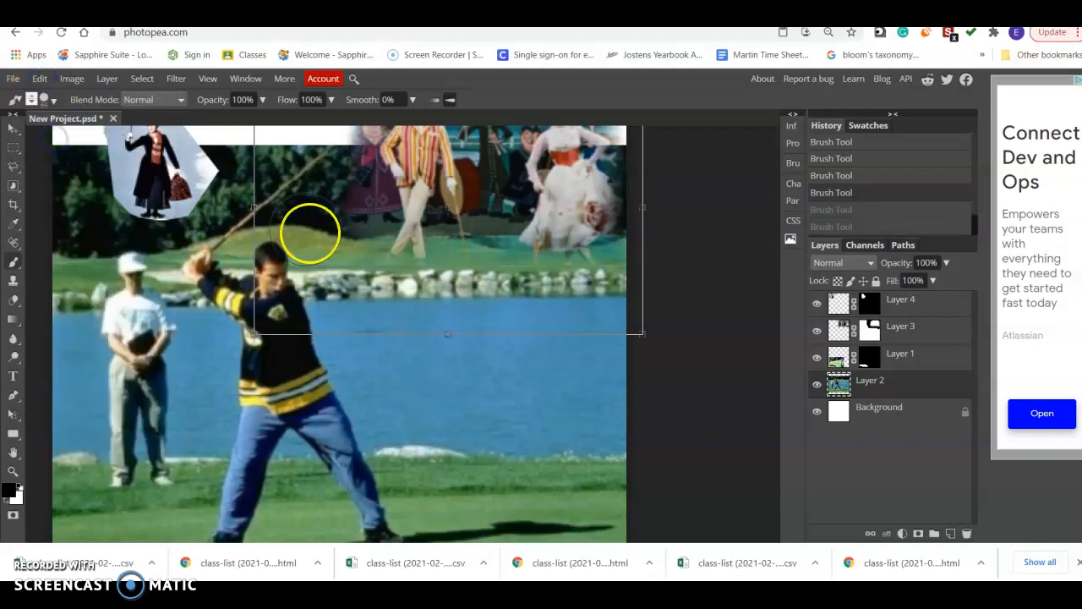
- Create a new layer above Layer 4 and paint a hard-edged black dab on it over the lake
scroll(343, 265, up, 5)
scroll(342, 266, down, 4)
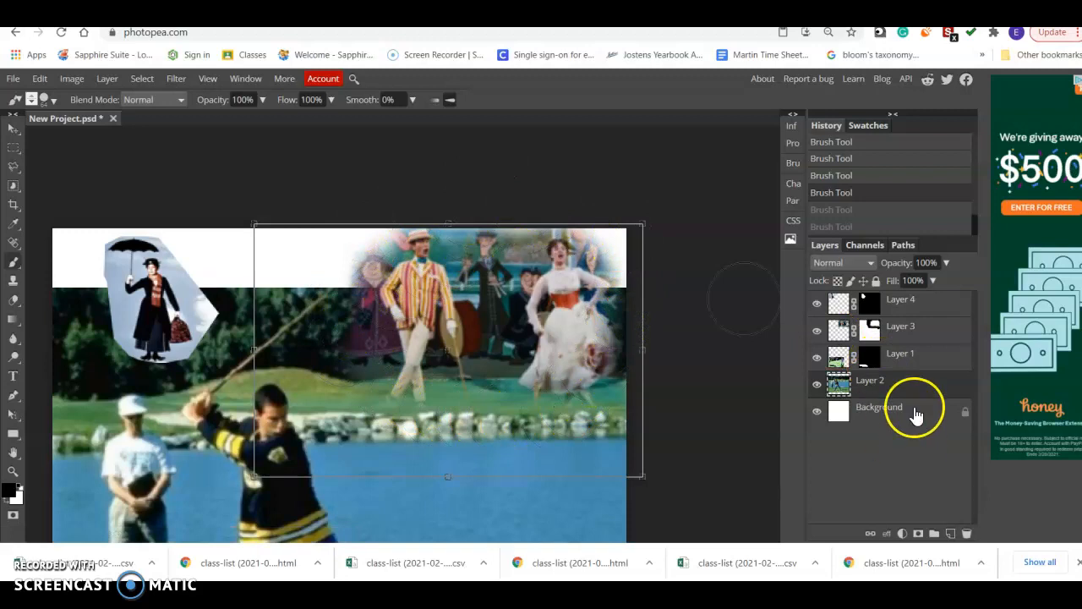
click(898, 306)
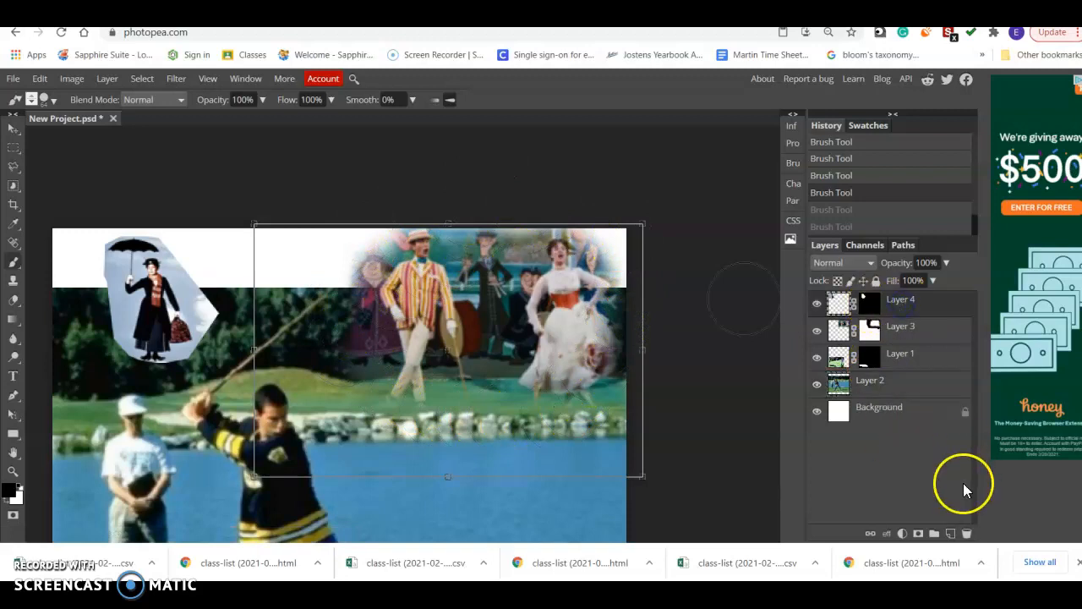
click(949, 533)
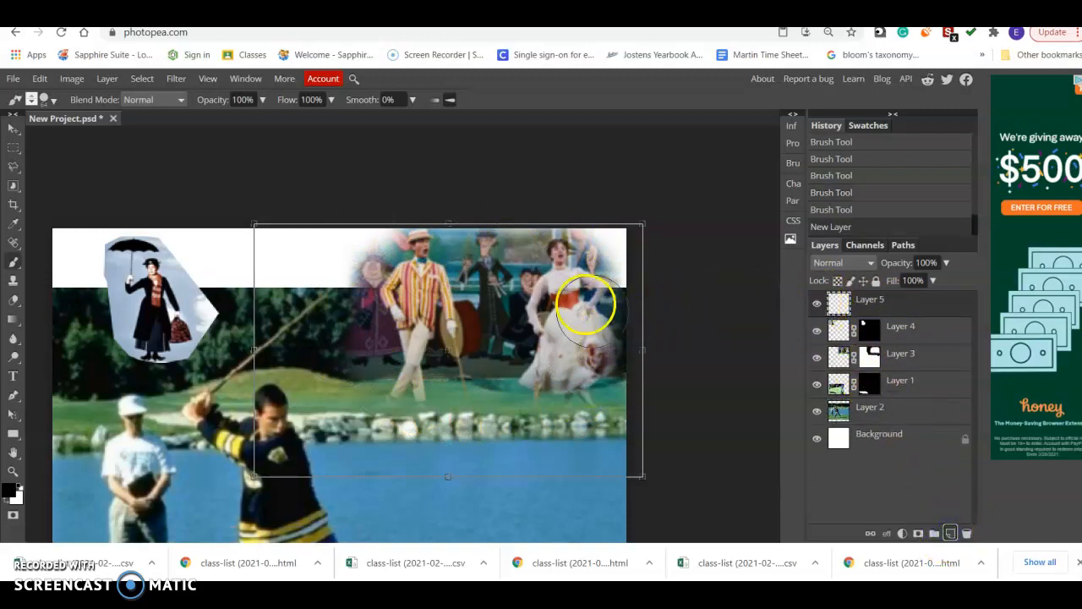
scroll(577, 302, down, 3)
click(575, 390)
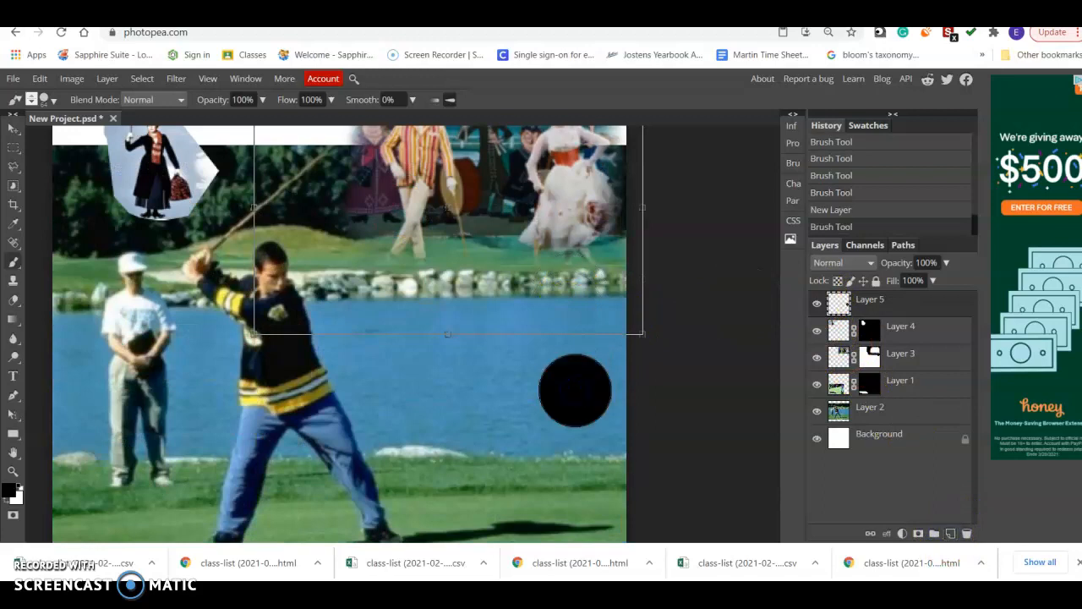
- Set the brush hardness to 0% and paint a soft-edged black dab on Layer 5 beside the hard one
click(47, 99)
drag(183, 164, 11, 164)
click(464, 388)
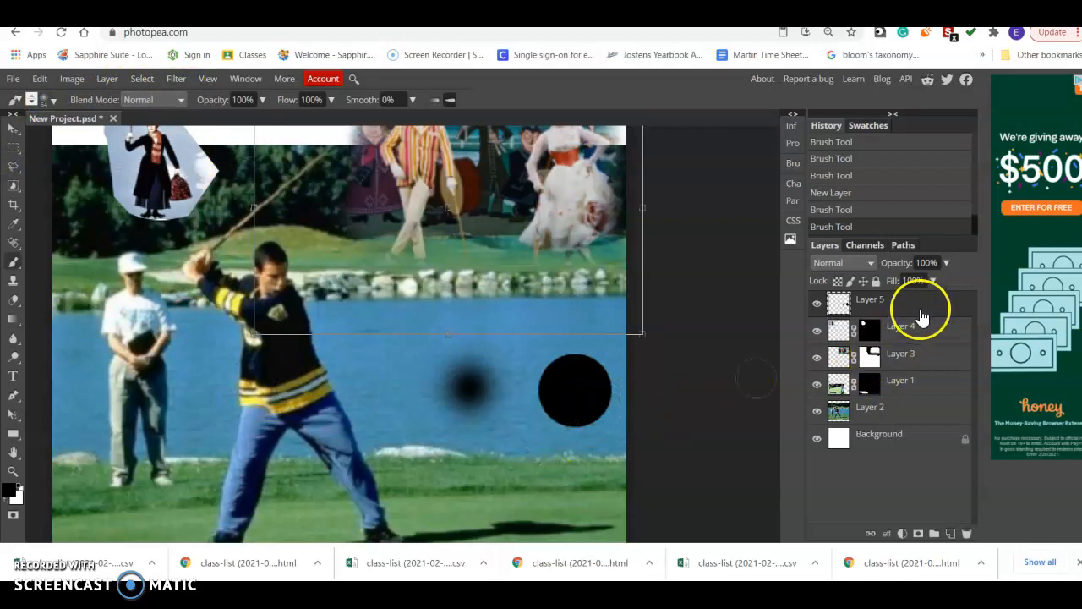
click(908, 305)
drag(908, 309, 882, 314)
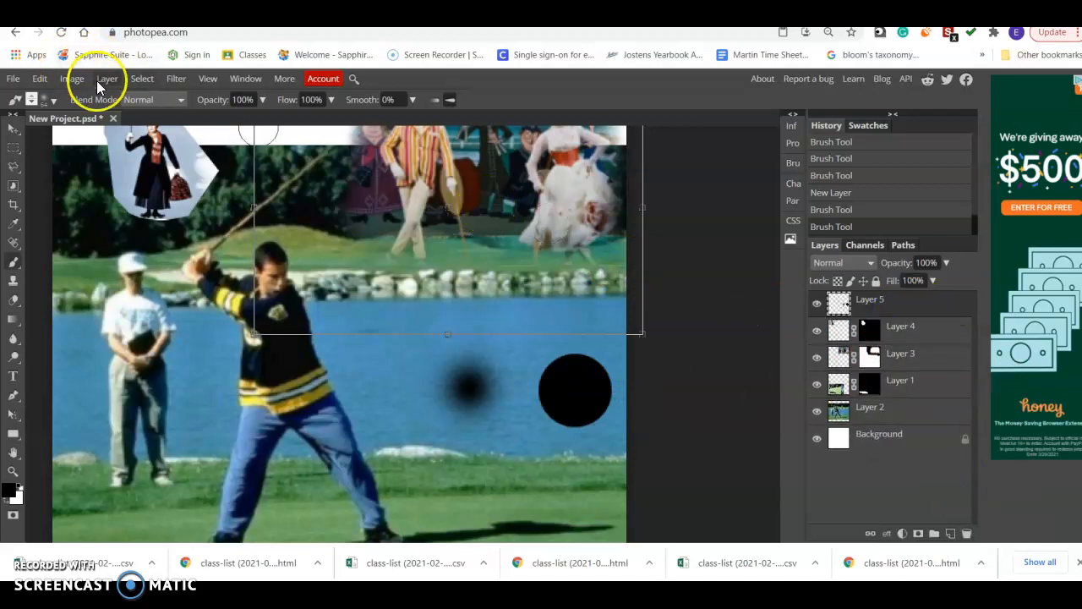
- Save the collage as a PSD file
click(14, 79)
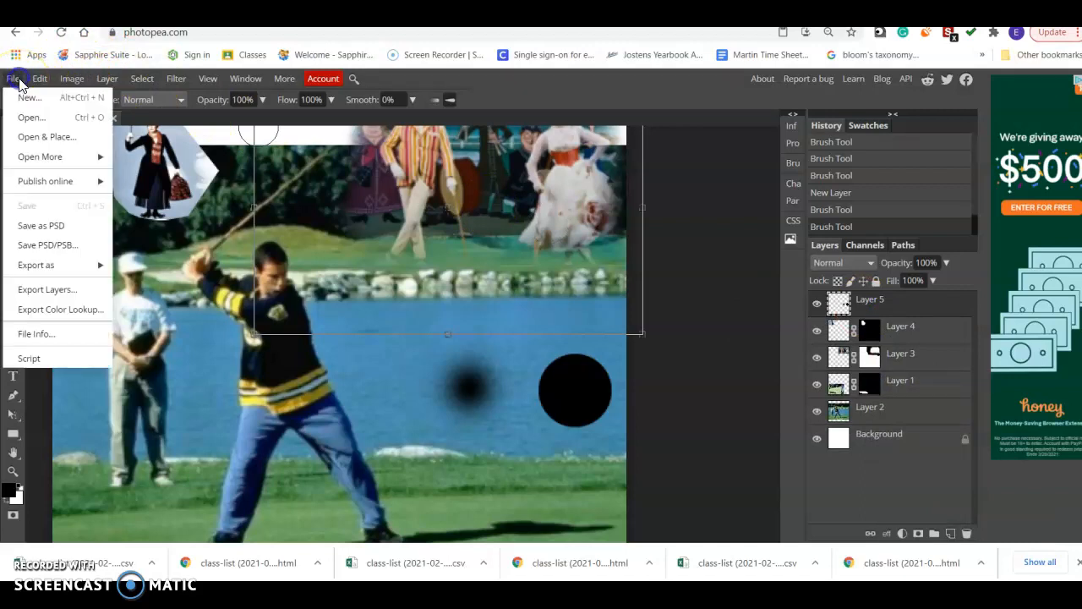
click(36, 226)
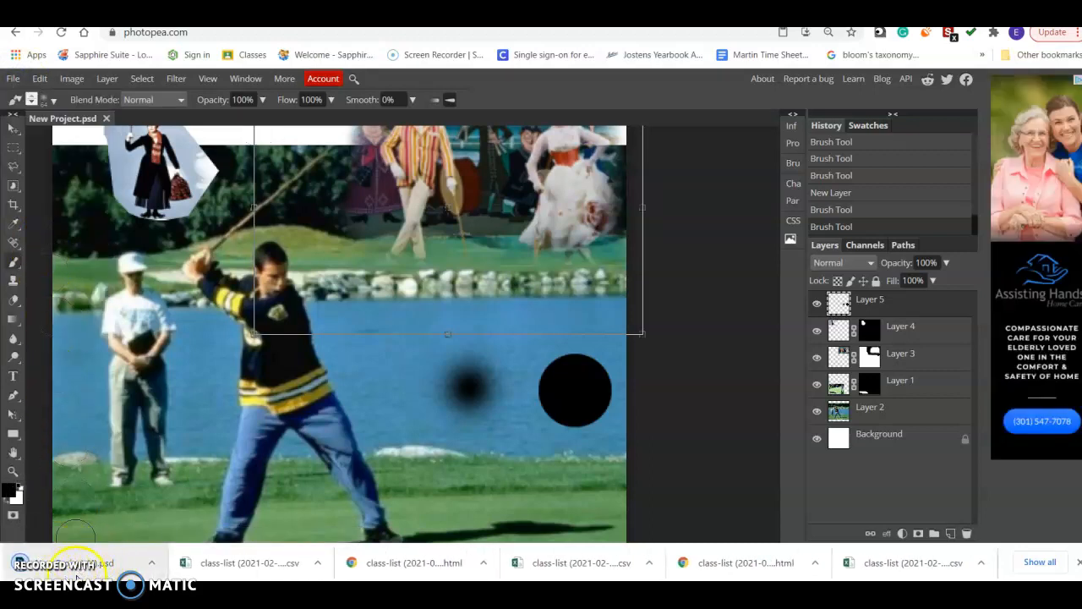
- Switch to Google Drive and upload New Project (4).psd from Downloads to My Drive, updating the existing New Project (3).psd
click(604, 14)
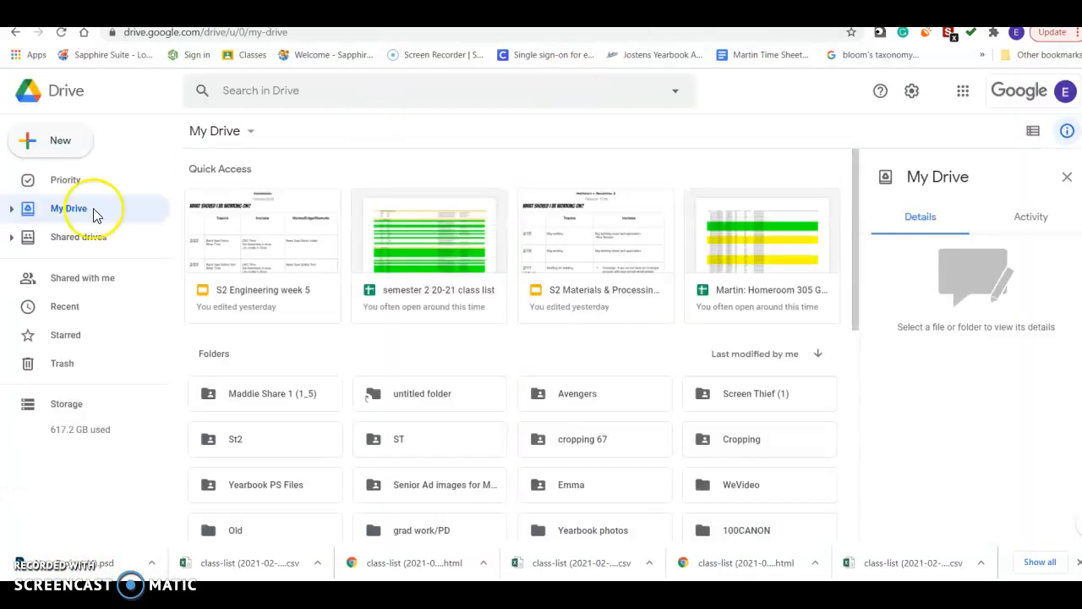
click(32, 143)
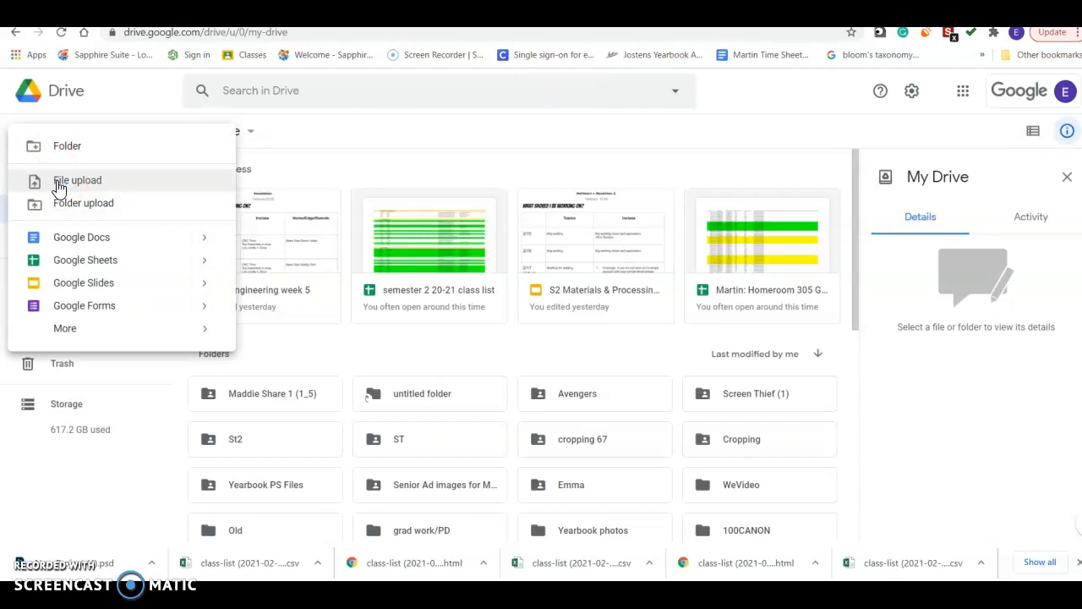
scroll(376, 241, down, 6)
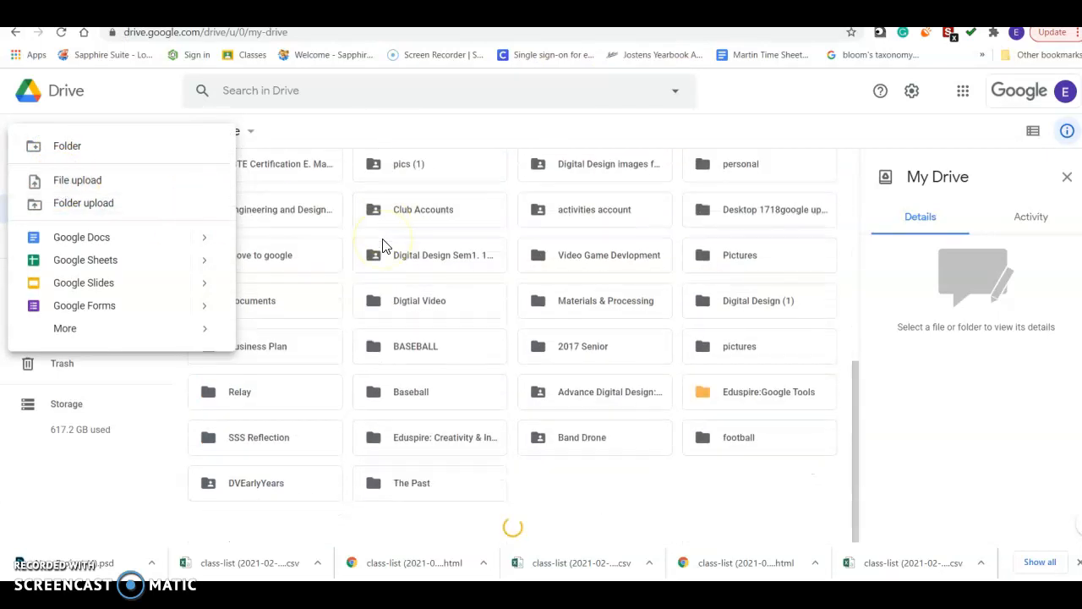
click(130, 180)
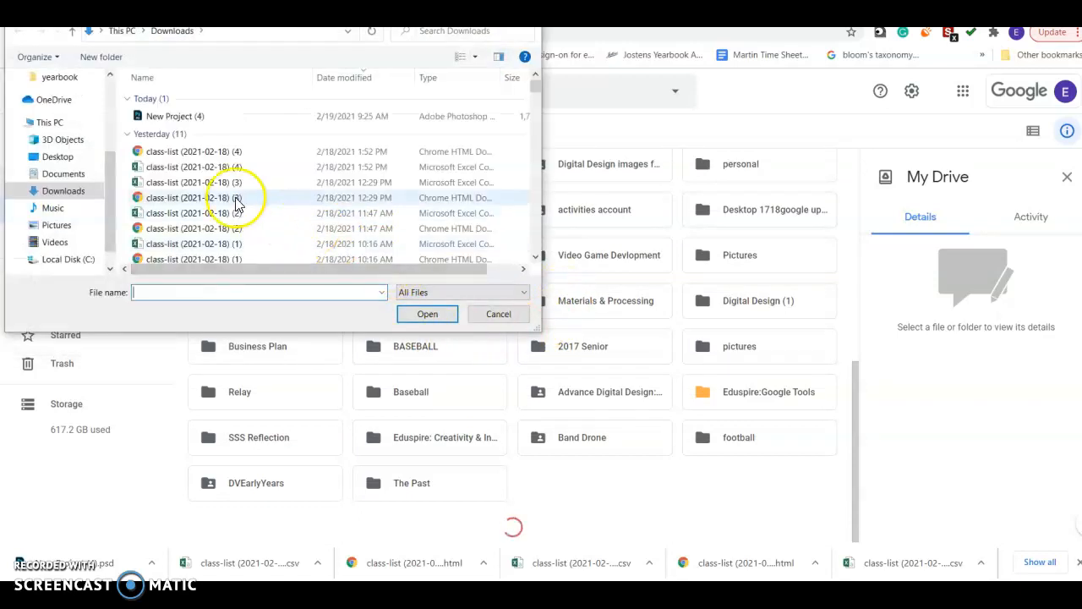
click(185, 117)
click(438, 318)
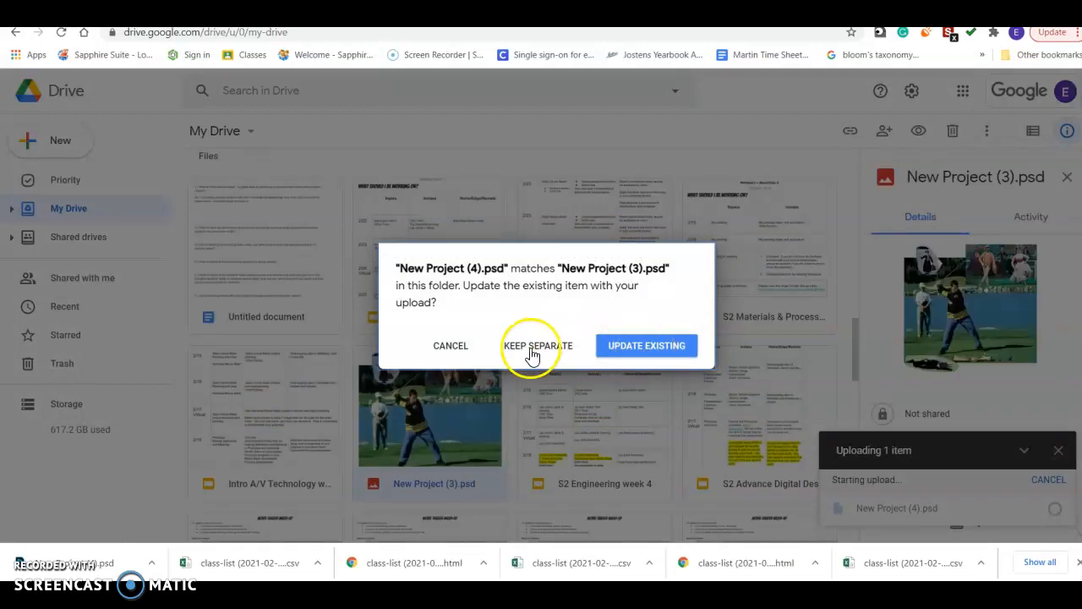
click(634, 355)
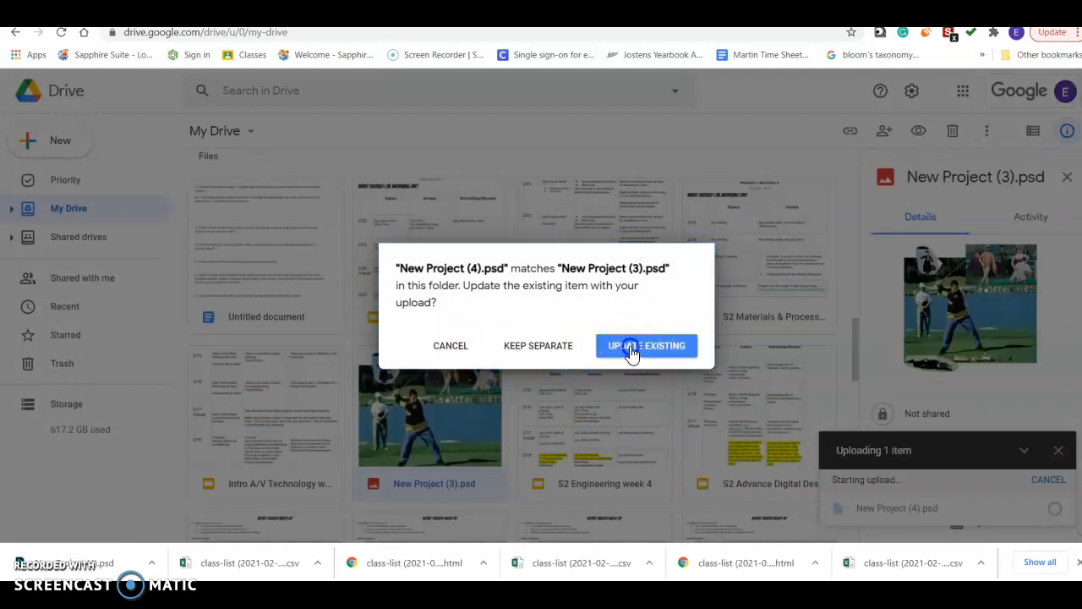
click(460, 394)
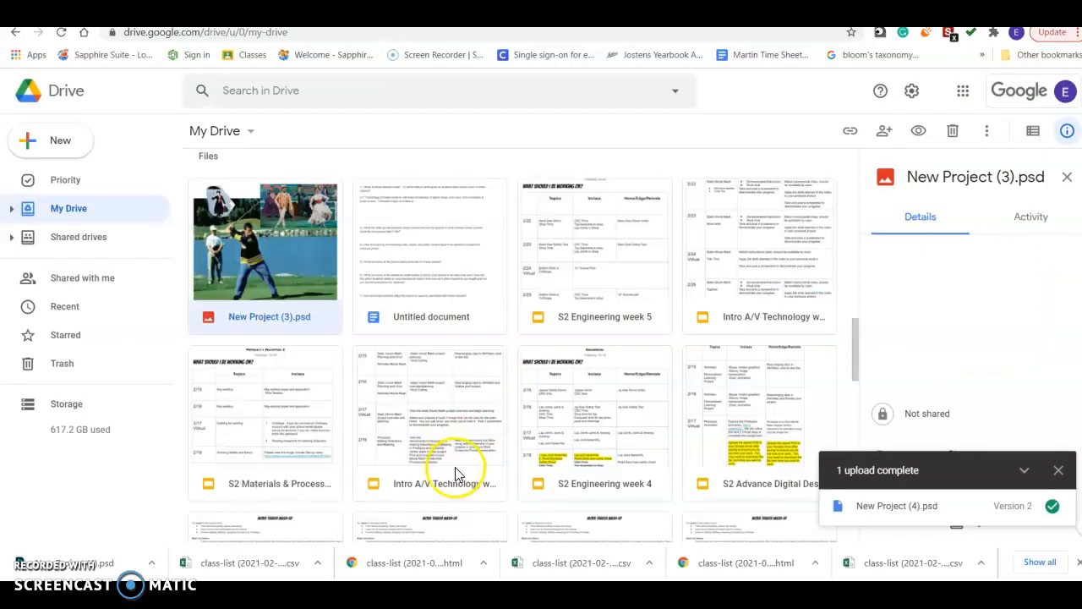
- Locate the updated New Project (3).psd among the files in My Drive and bring up its available file actions
scroll(306, 315, up, 3)
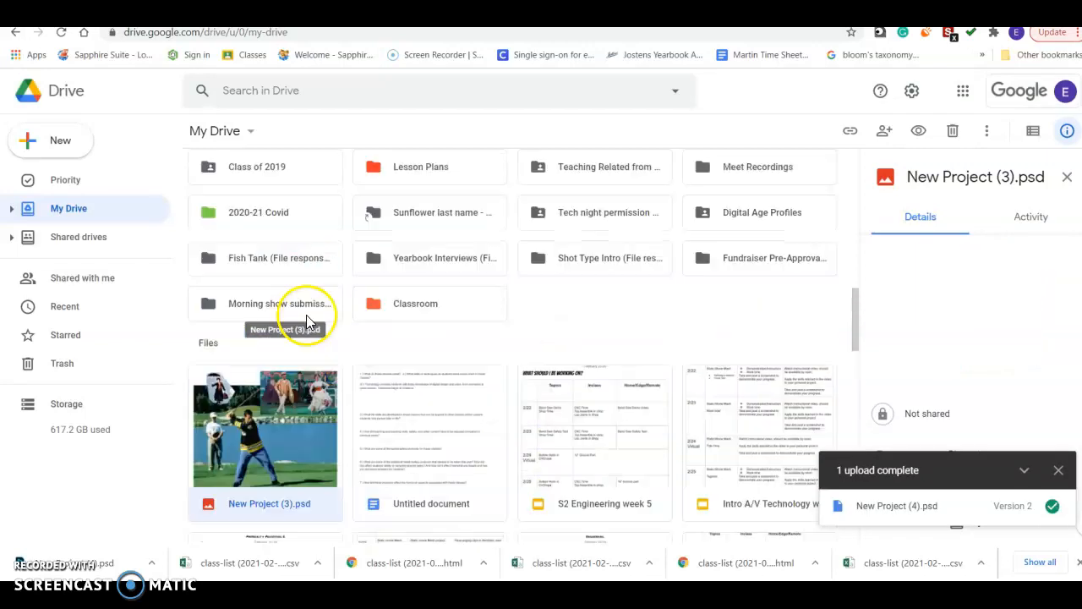
scroll(306, 314, up, 2)
scroll(616, 293, up, 10)
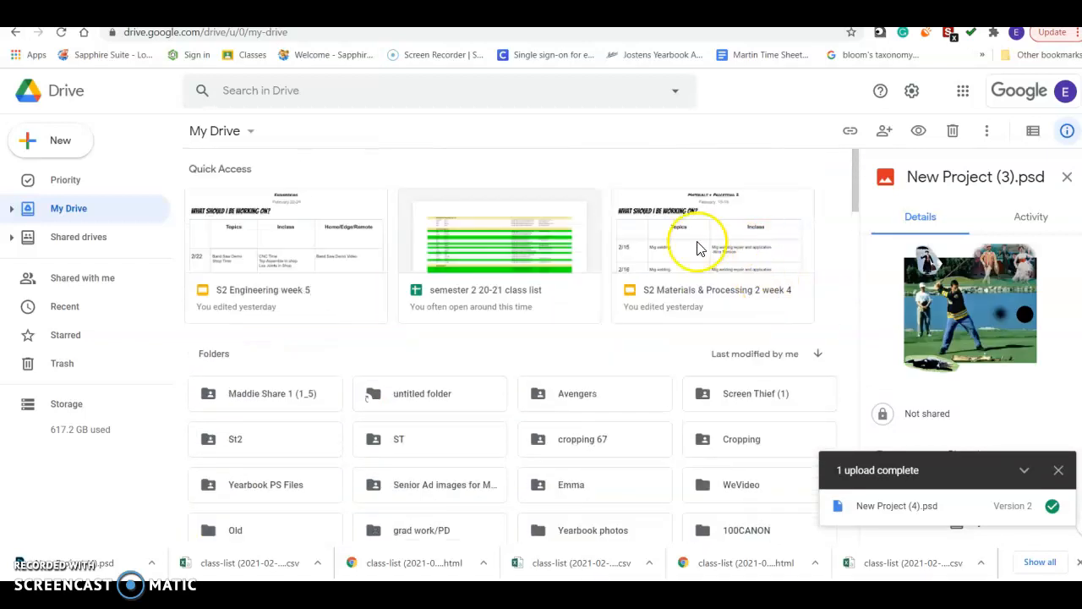
click(855, 189)
drag(855, 189, 857, 357)
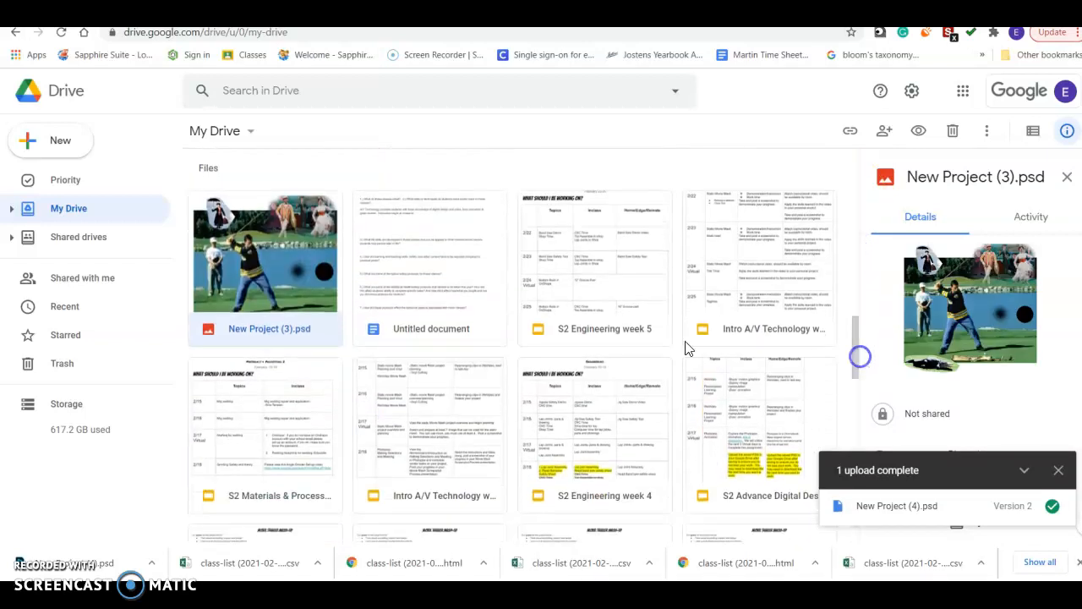
right_click(278, 275)
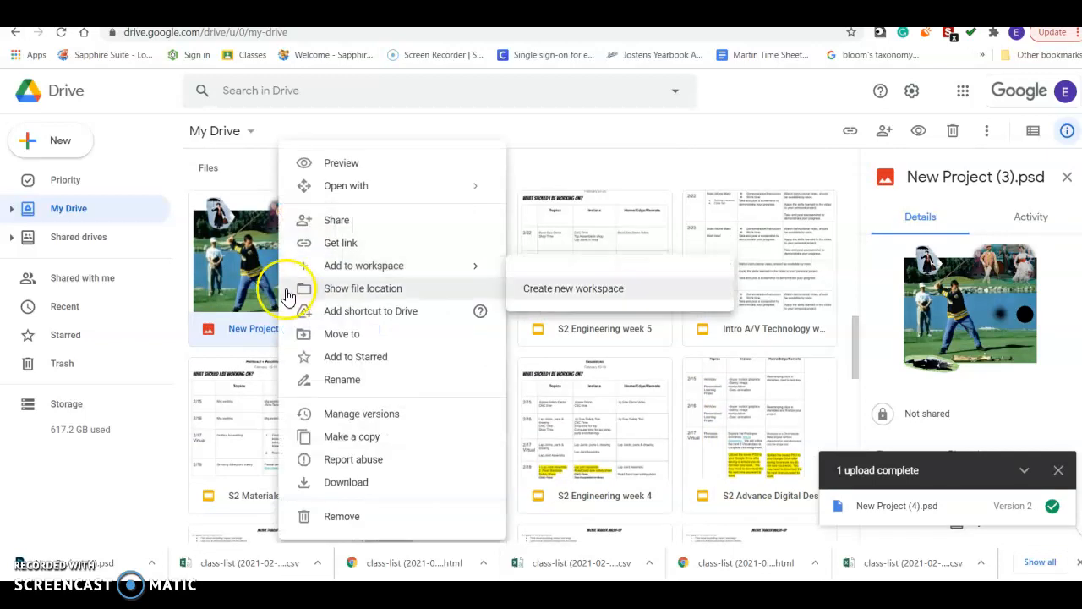